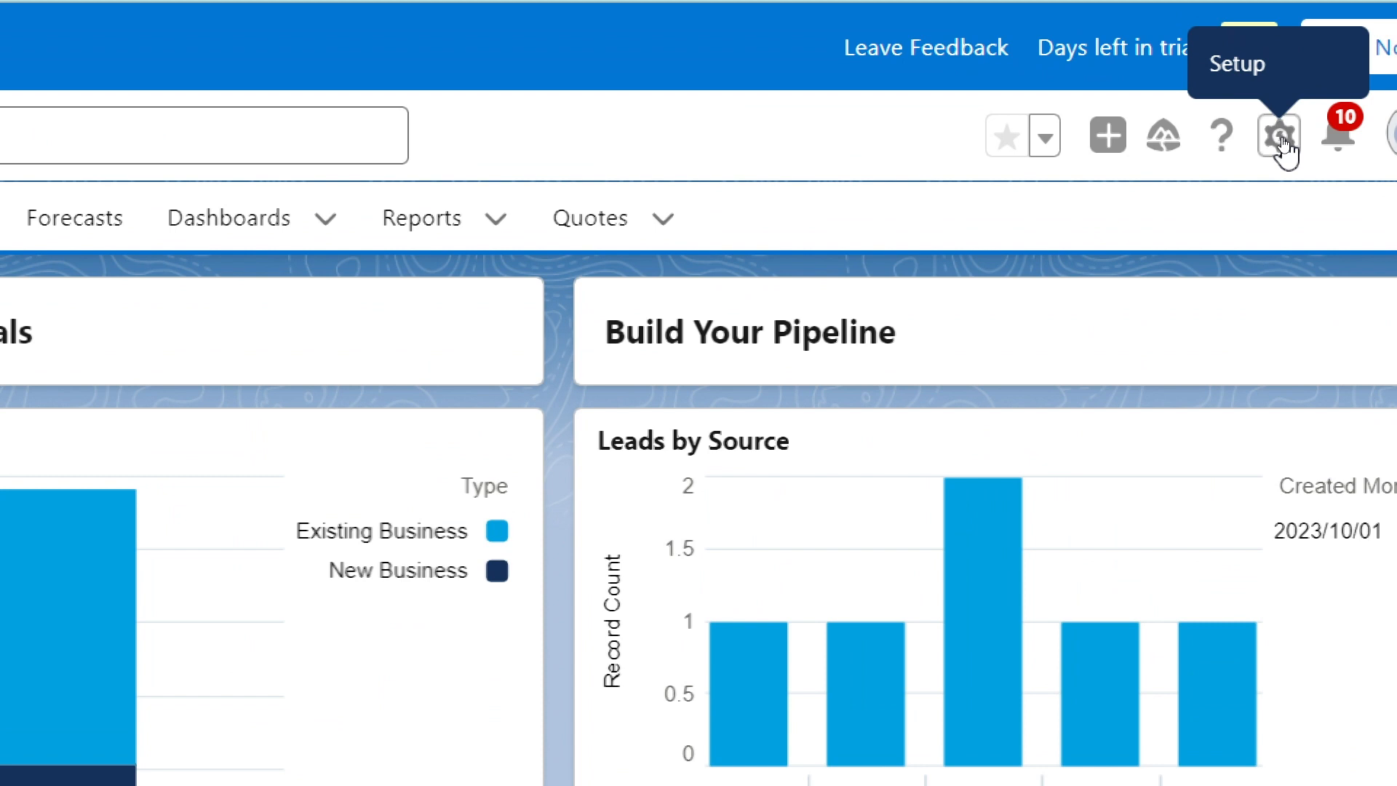
- Open the Object Manager in Setup and look through its list of standard objects
{"action": "left_click", "coordinate": [1280, 136]}
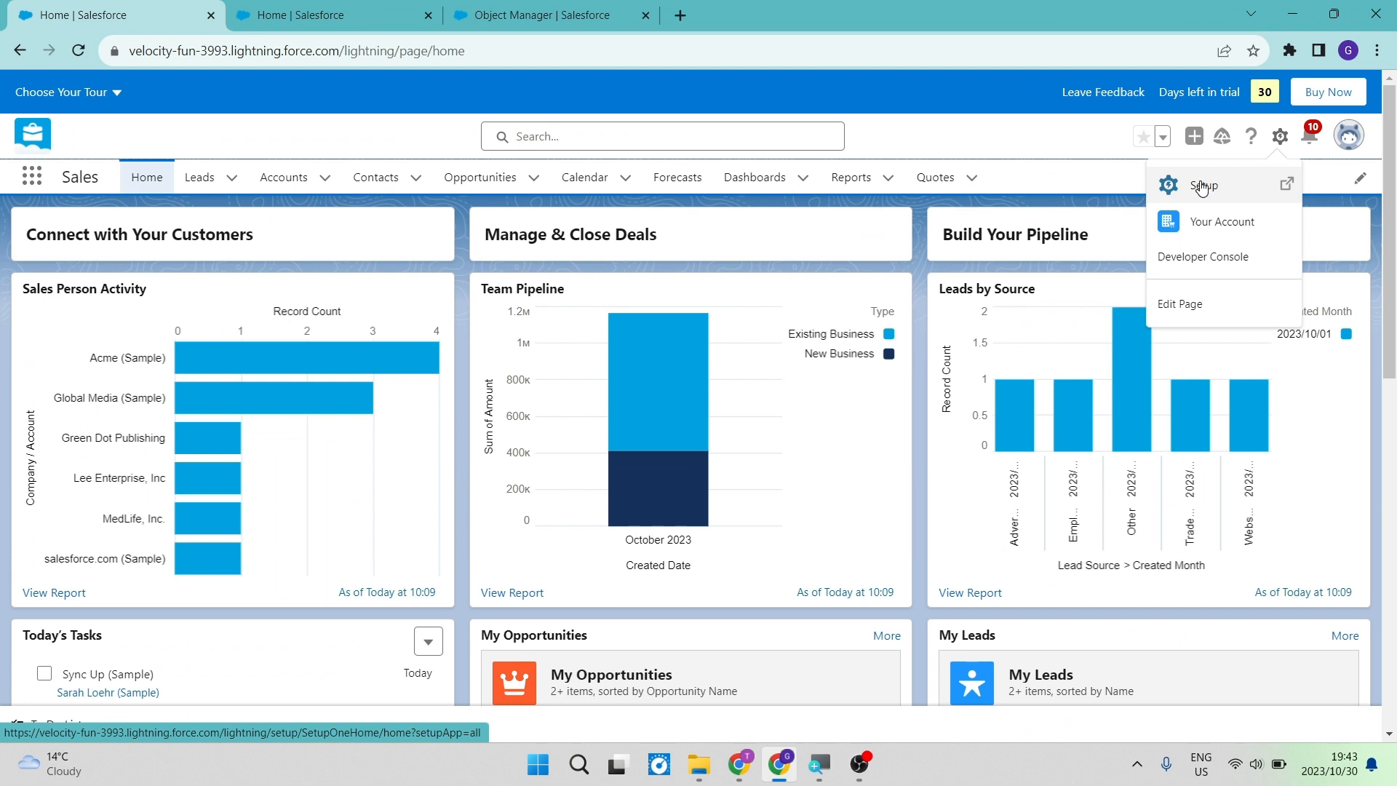
{"action": "left_click", "coordinate": [329, 25]}
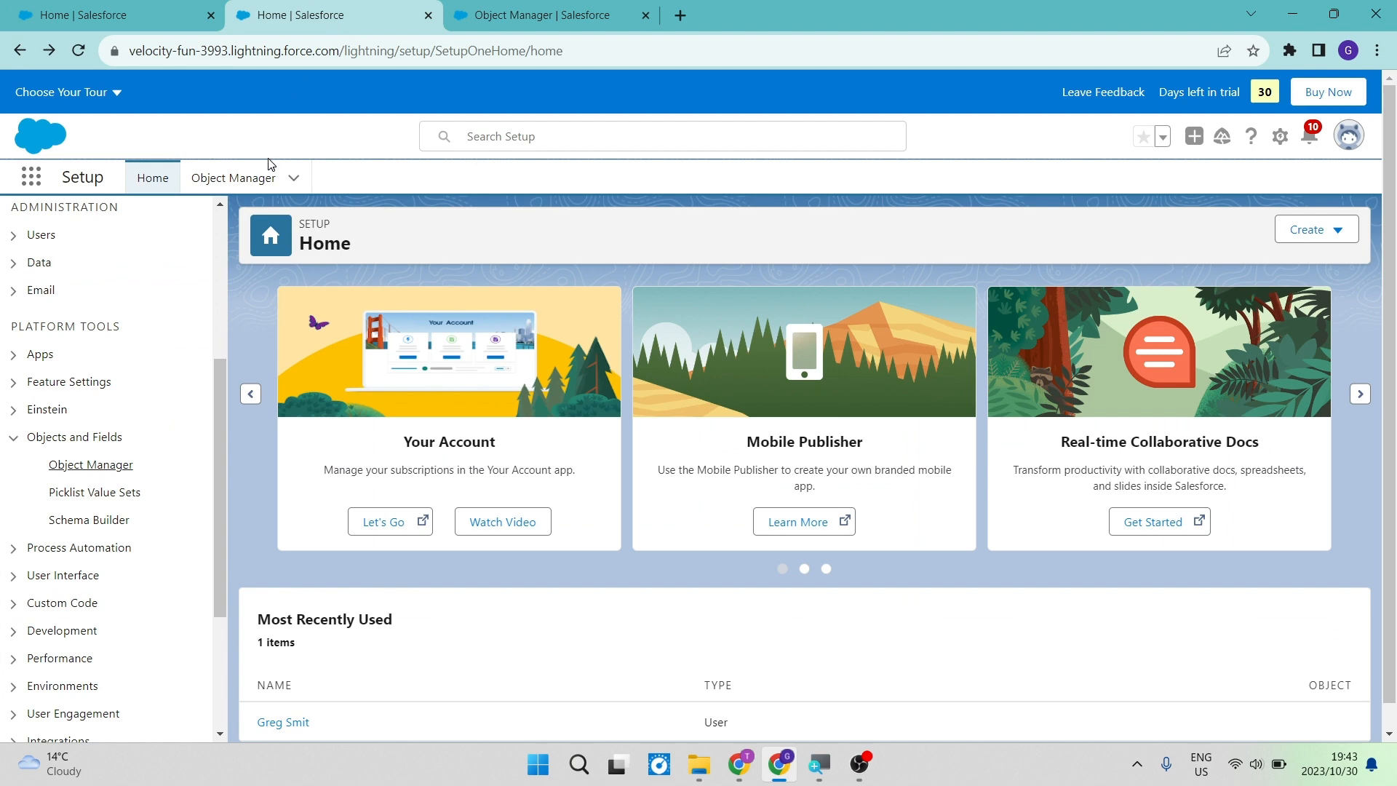
{"action": "left_click", "coordinate": [276, 179]}
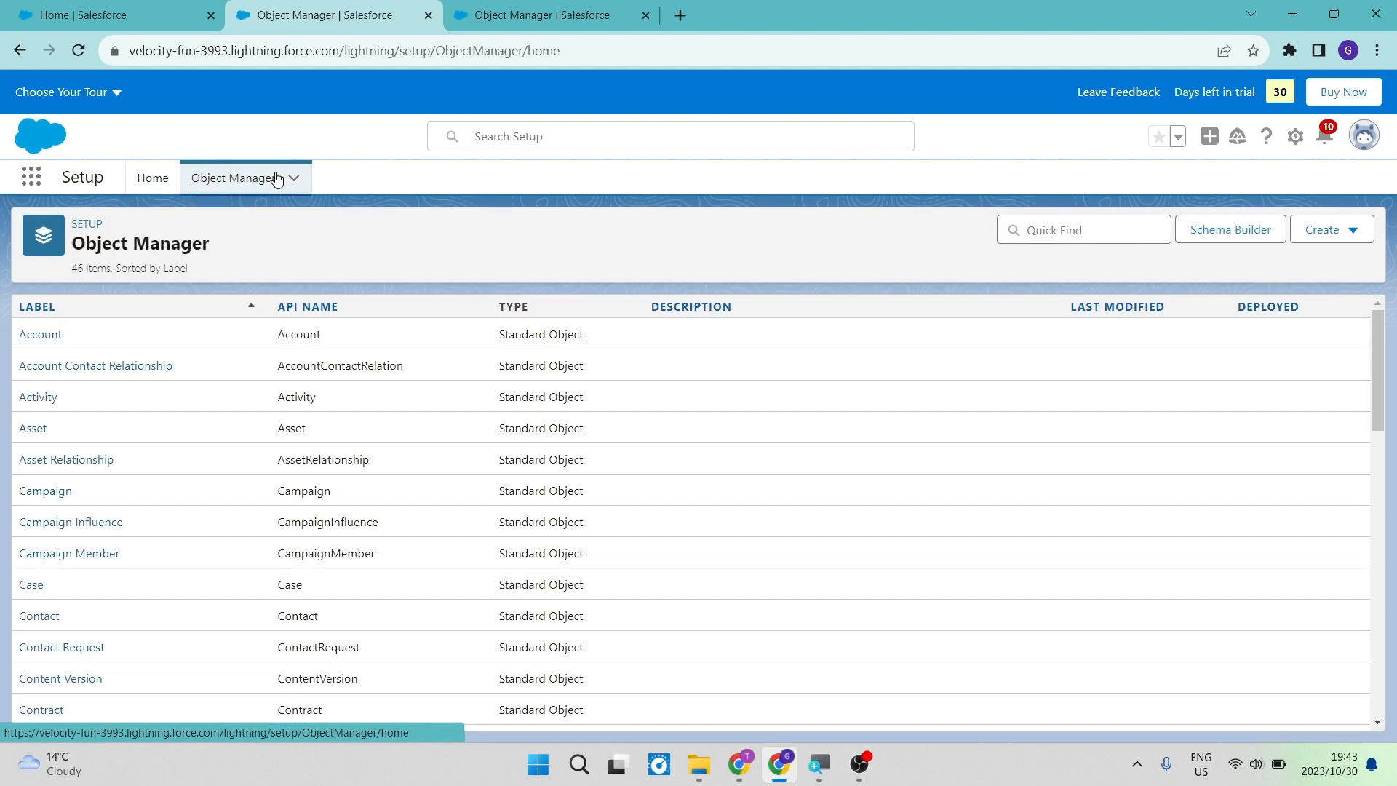
{"action": "scroll", "coordinate": [135, 471], "scroll_direction": "down", "scroll_amount": 5}
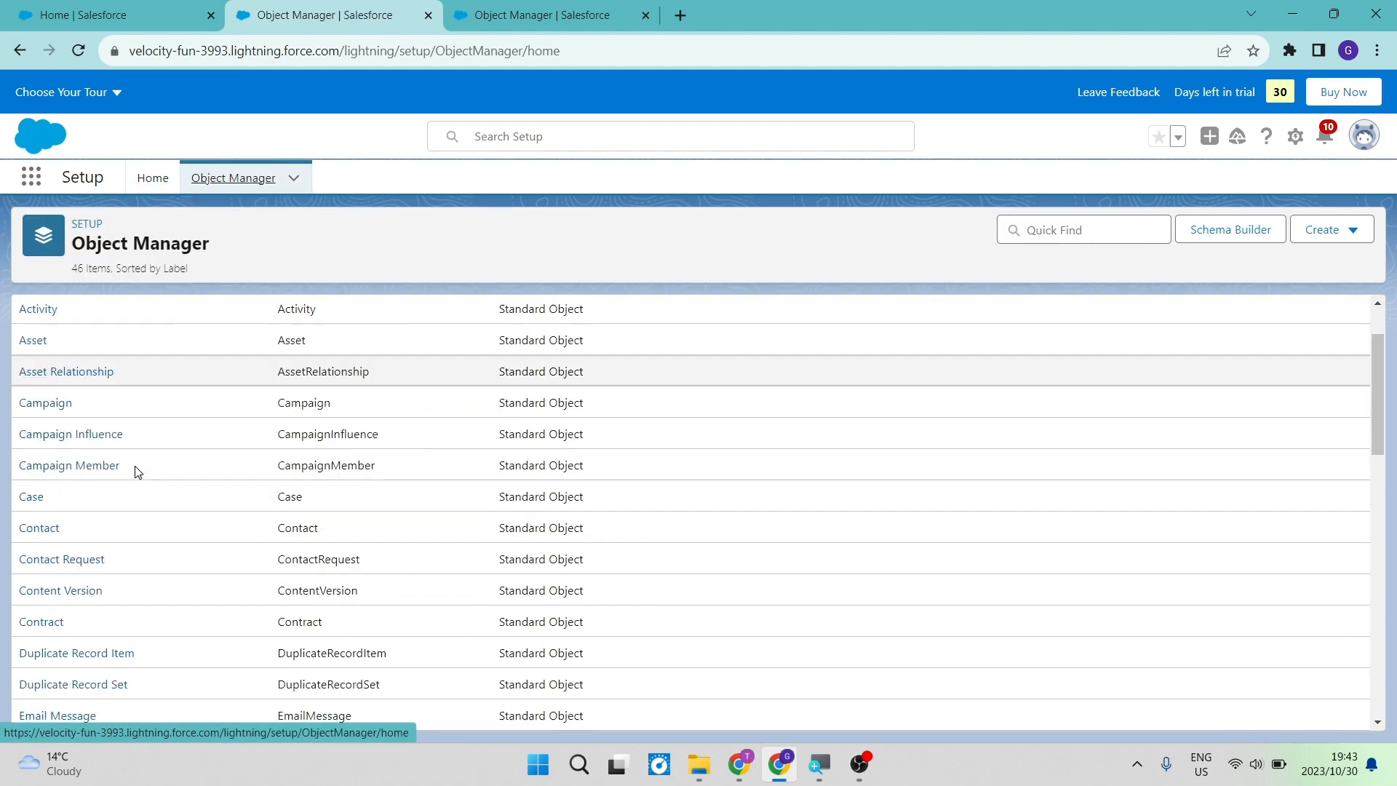
{"action": "scroll", "coordinate": [135, 471], "scroll_direction": "down", "scroll_amount": 10}
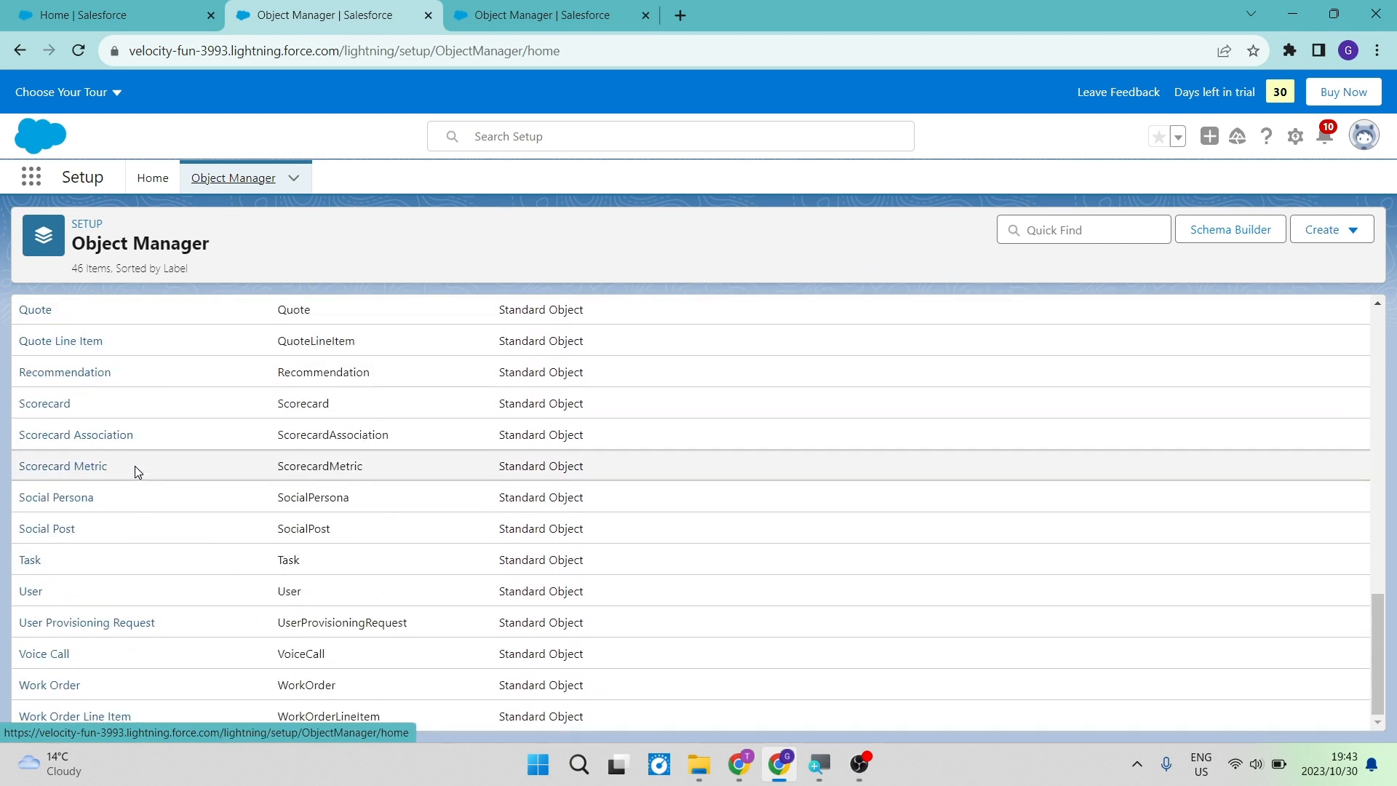
{"action": "scroll", "coordinate": [135, 471], "scroll_direction": "up", "scroll_amount": 6}
{"action": "scroll", "coordinate": [136, 471], "scroll_direction": "up", "scroll_amount": 8}
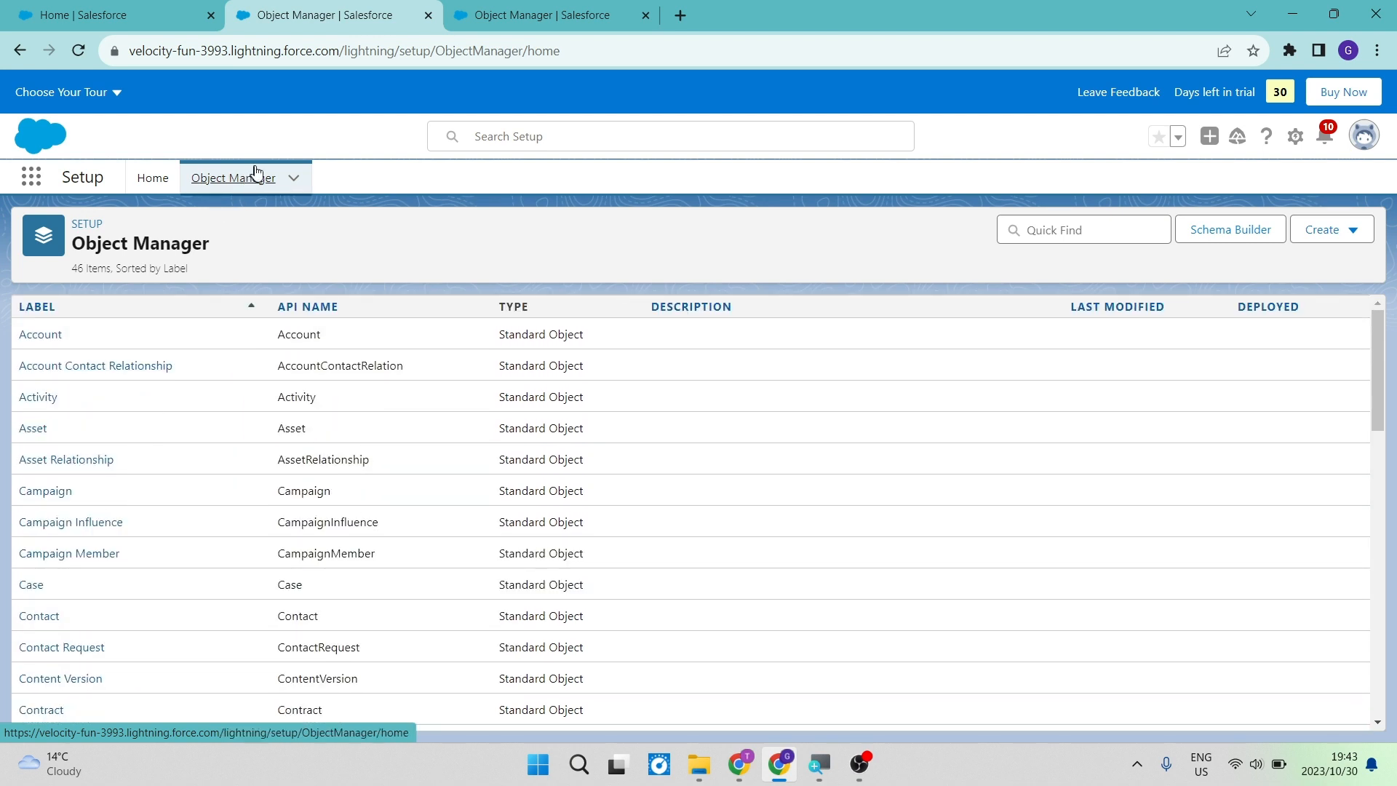
- Return to Setup Home and reopen the Object Manager through Objects and Fields in Platform Tools
{"action": "left_click", "coordinate": [161, 182]}
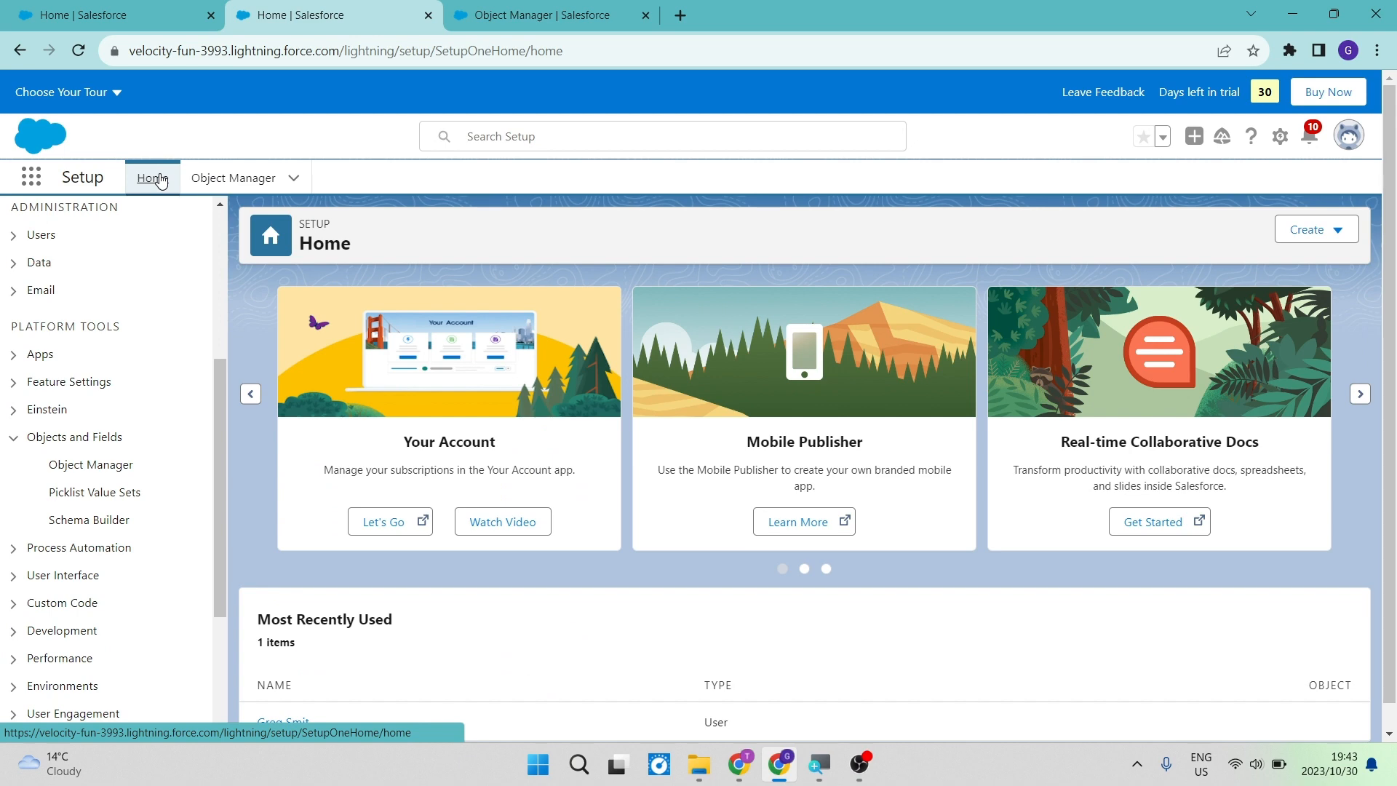
{"action": "left_click_drag", "start_coordinate": [217, 430], "coordinate": [251, 230]}
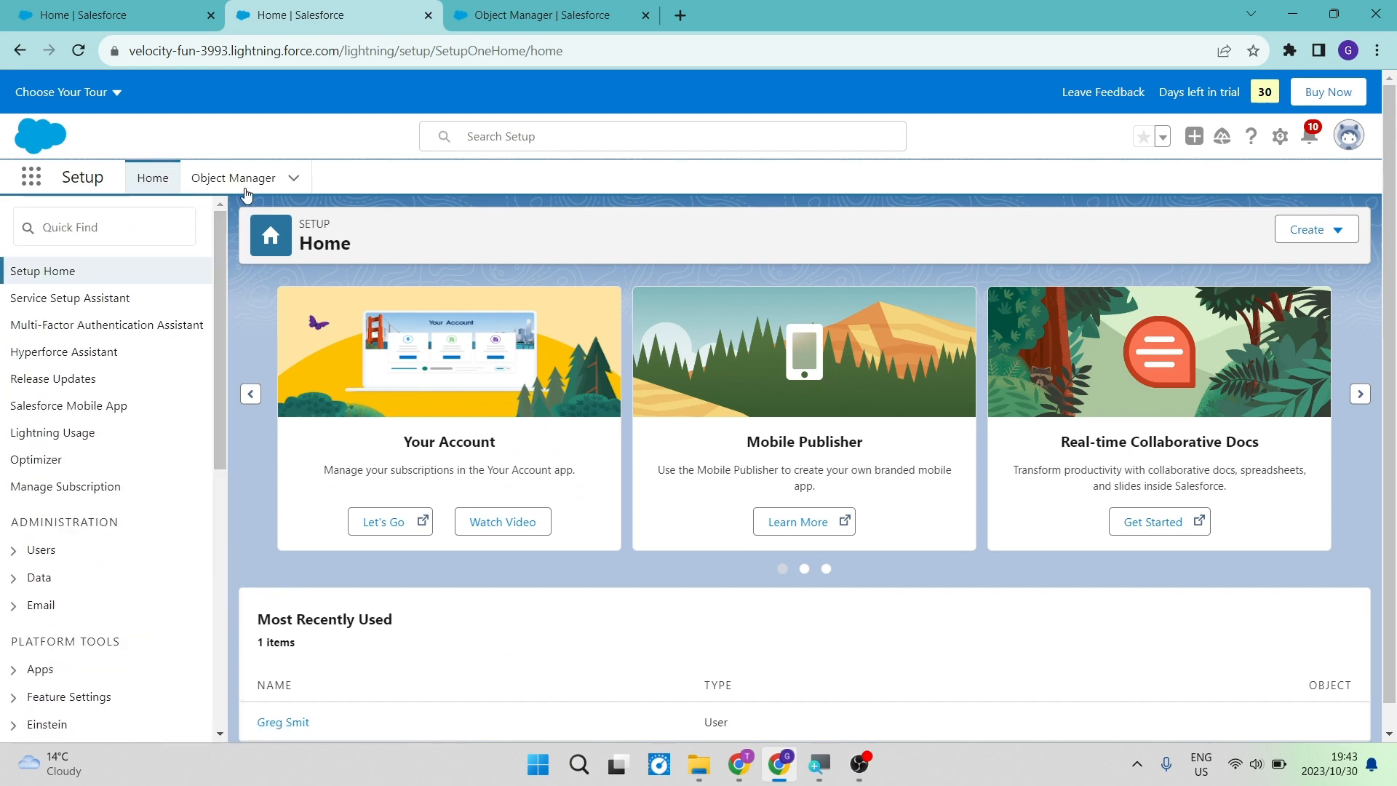
{"action": "scroll", "coordinate": [100, 399], "scroll_direction": "down", "scroll_amount": 3}
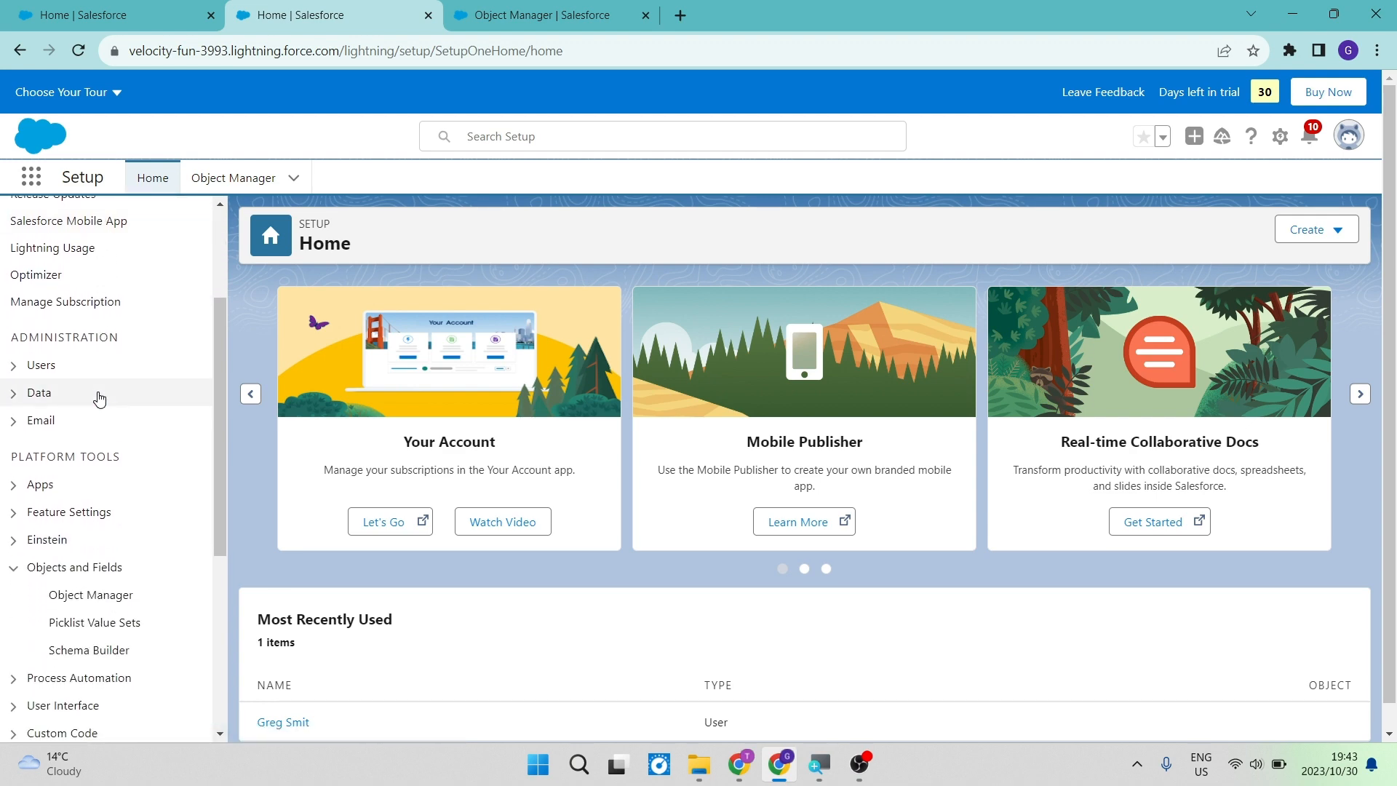
{"action": "scroll", "coordinate": [91, 404], "scroll_direction": "down", "scroll_amount": 2}
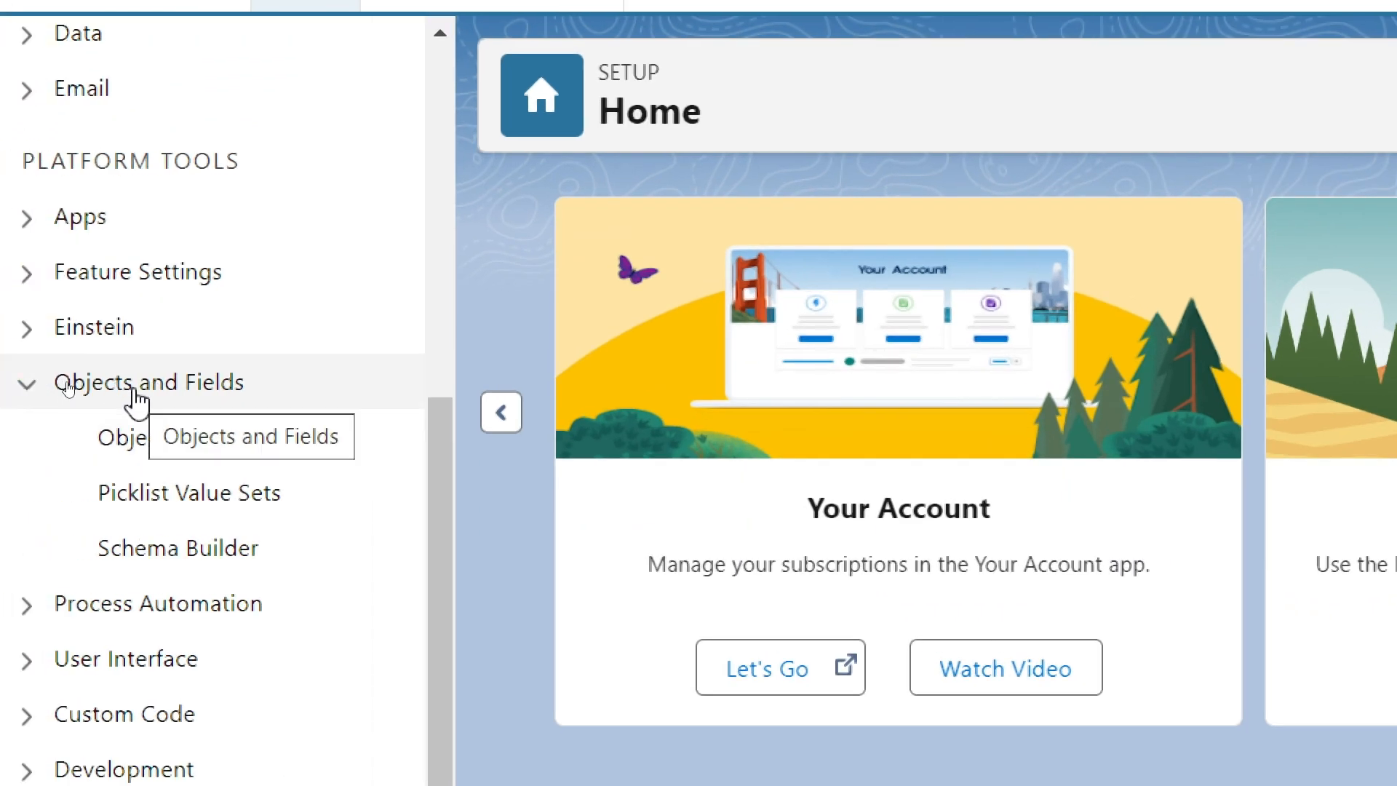
{"action": "left_click", "coordinate": [147, 451]}
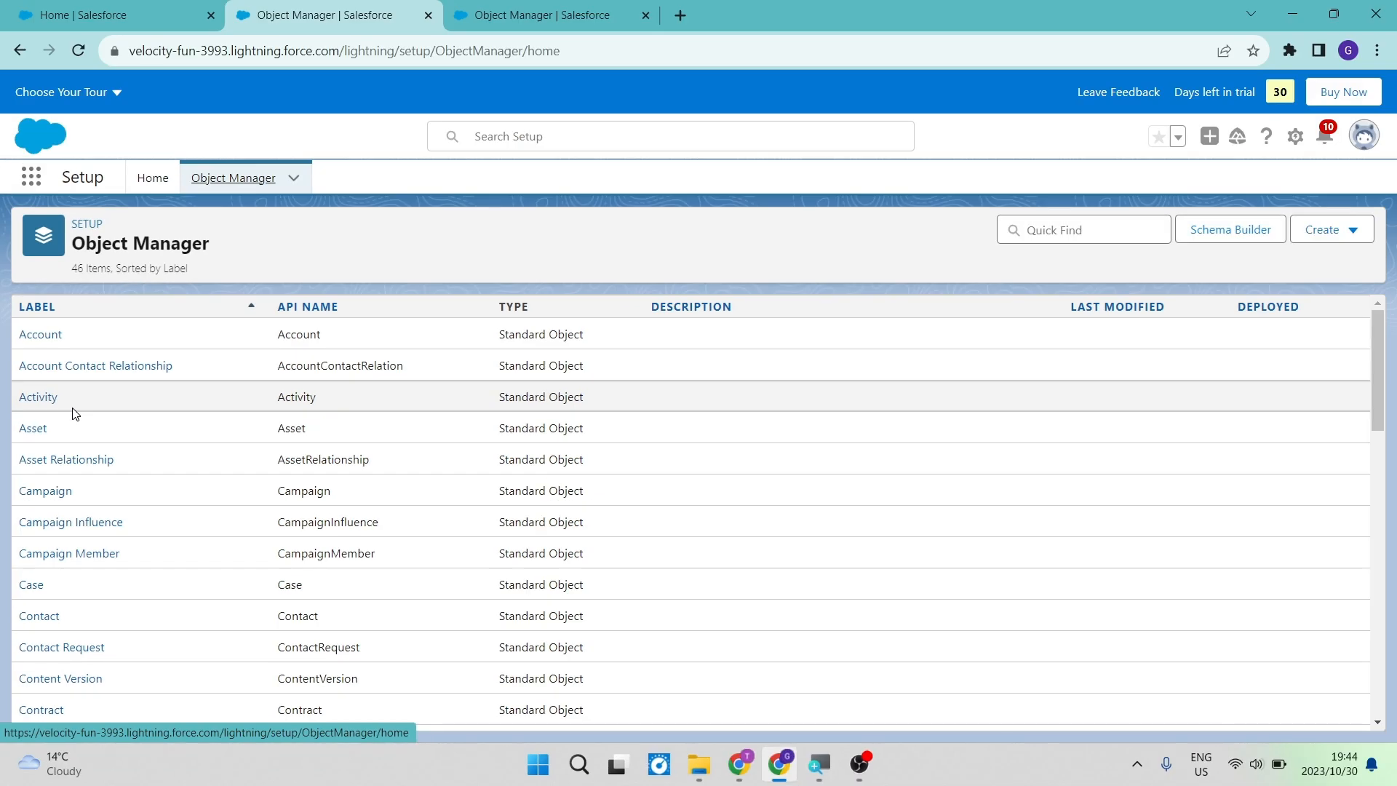
- Switch to the other open Object Manager page, look through its objects and start creating a new custom object
{"action": "left_click", "coordinate": [532, 16]}
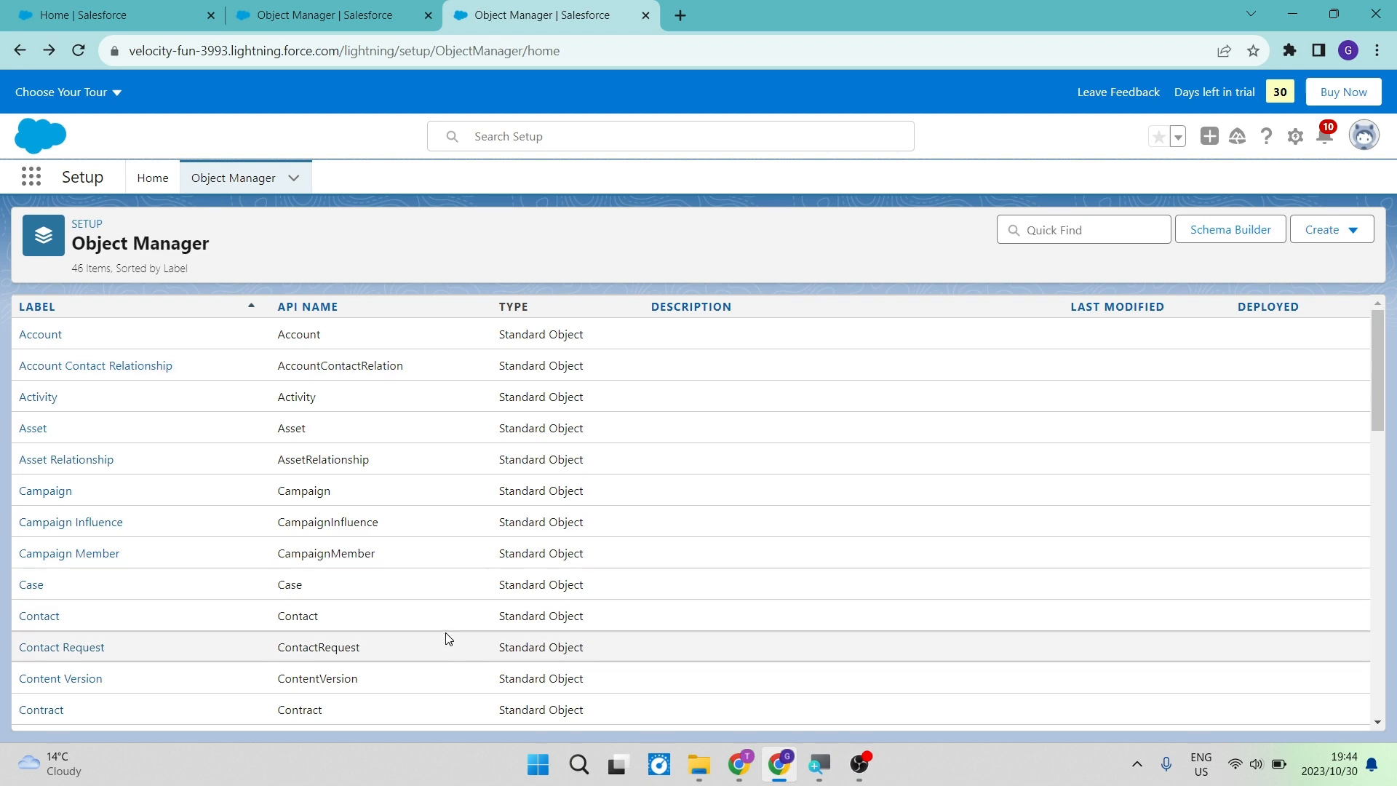
{"action": "scroll", "coordinate": [448, 639], "scroll_direction": "down", "scroll_amount": 12}
{"action": "scroll", "coordinate": [449, 639], "scroll_direction": "down", "scroll_amount": 2}
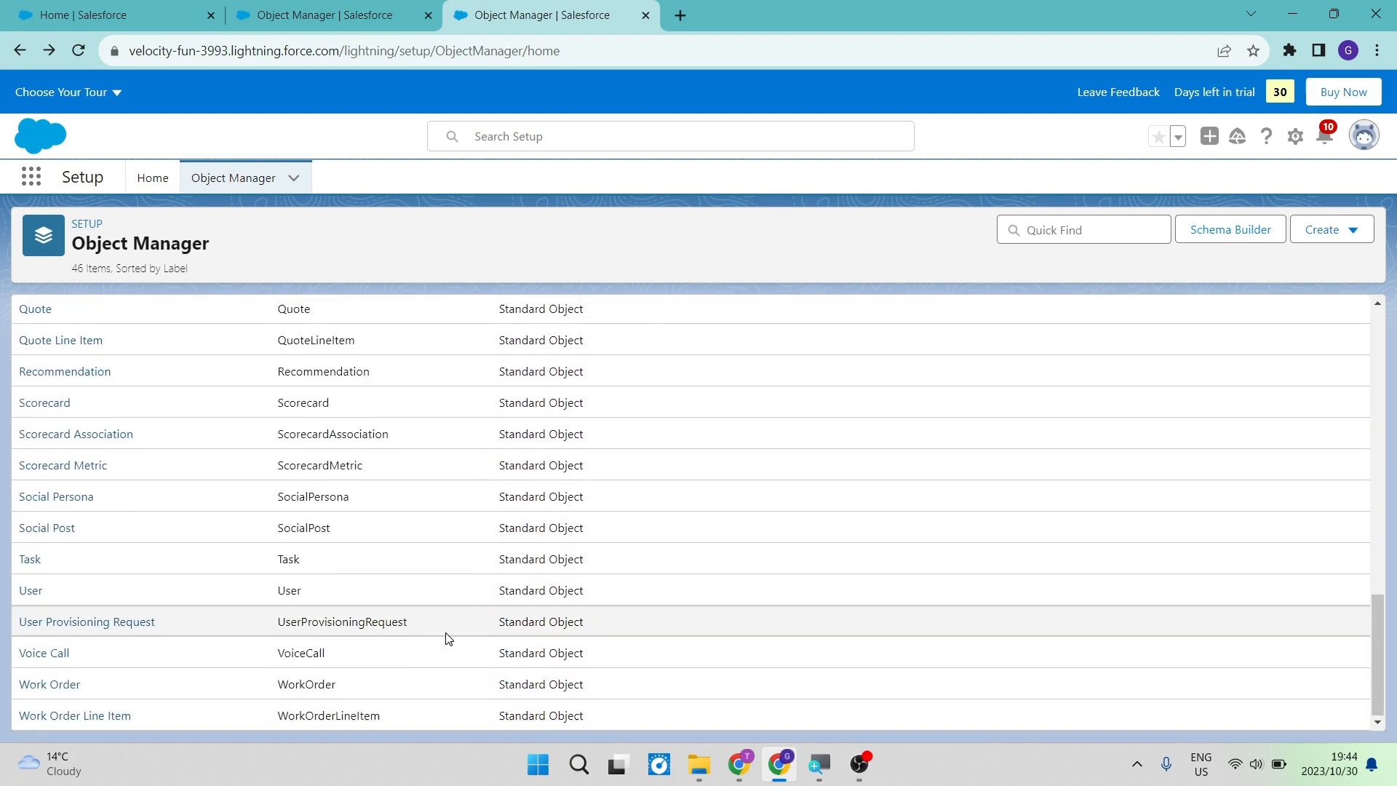
{"action": "scroll", "coordinate": [448, 638], "scroll_direction": "up", "scroll_amount": 12}
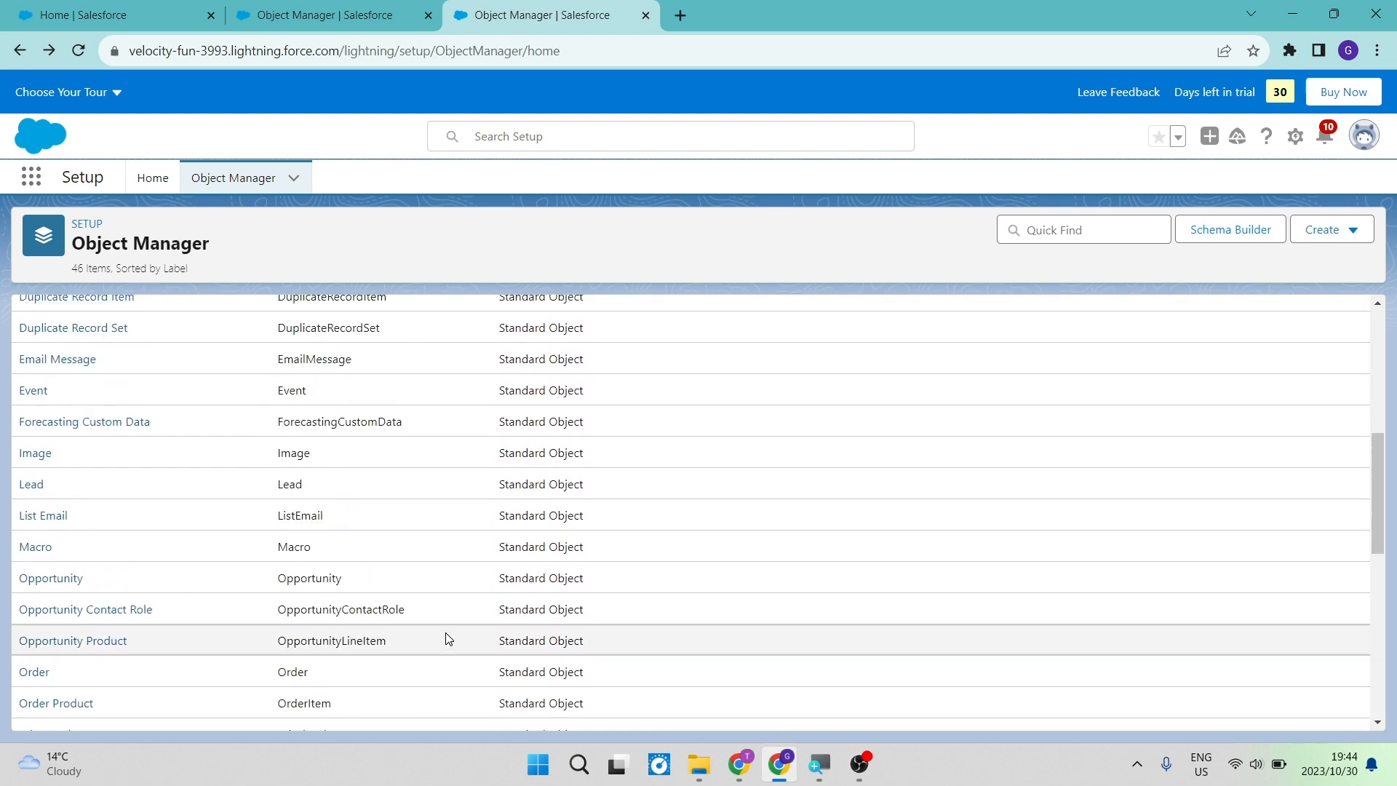
{"action": "scroll", "coordinate": [448, 638], "scroll_direction": "up", "scroll_amount": 3}
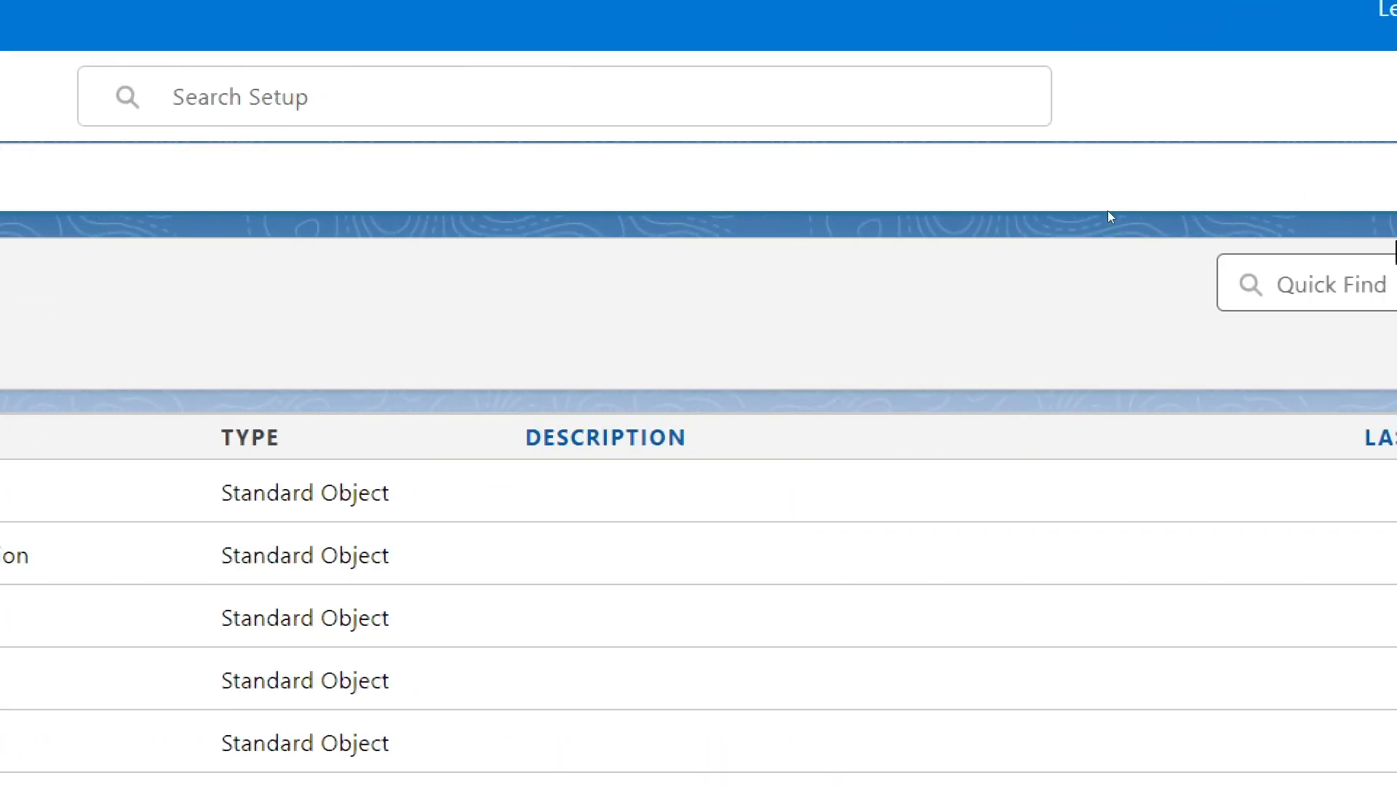
{"action": "left_click", "coordinate": [1243, 284]}
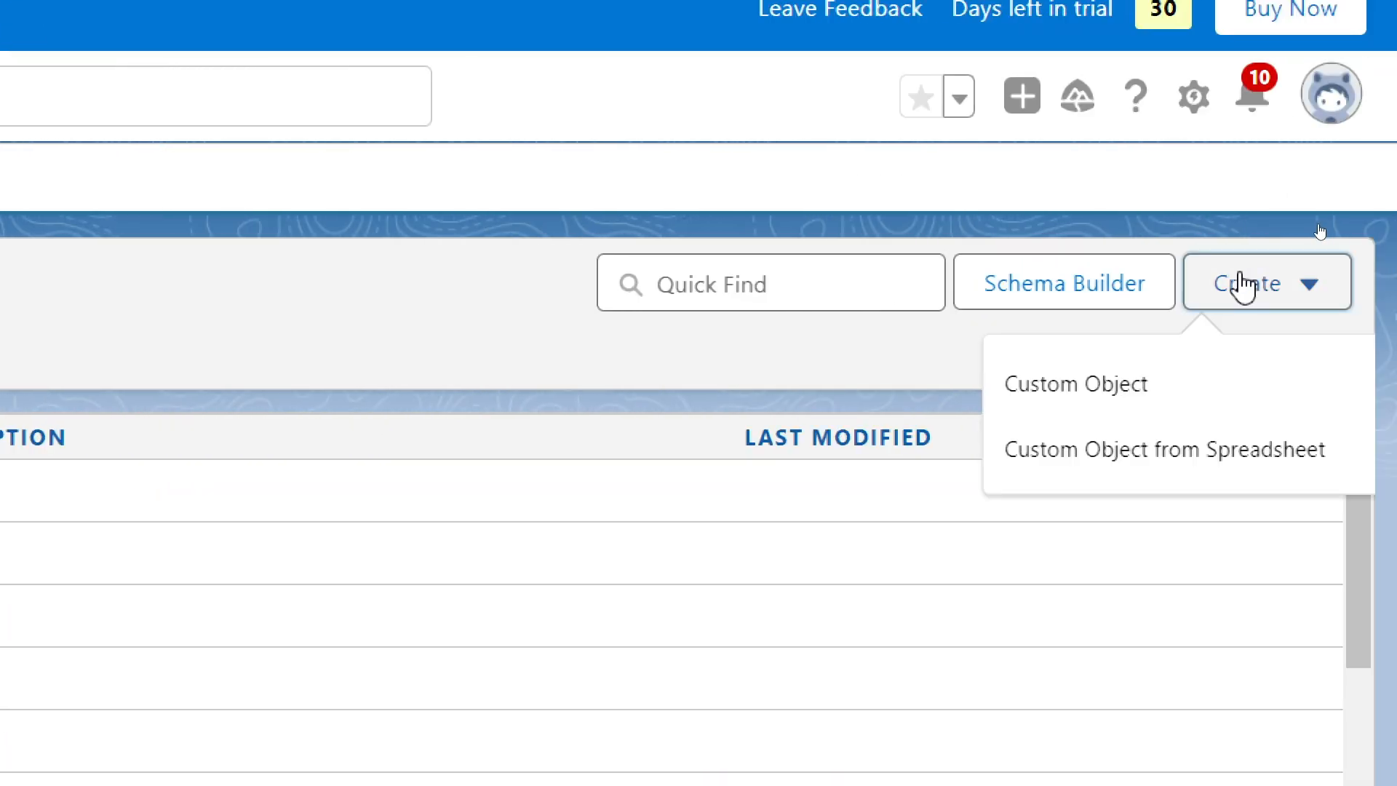
{"action": "left_click", "coordinate": [1078, 410]}
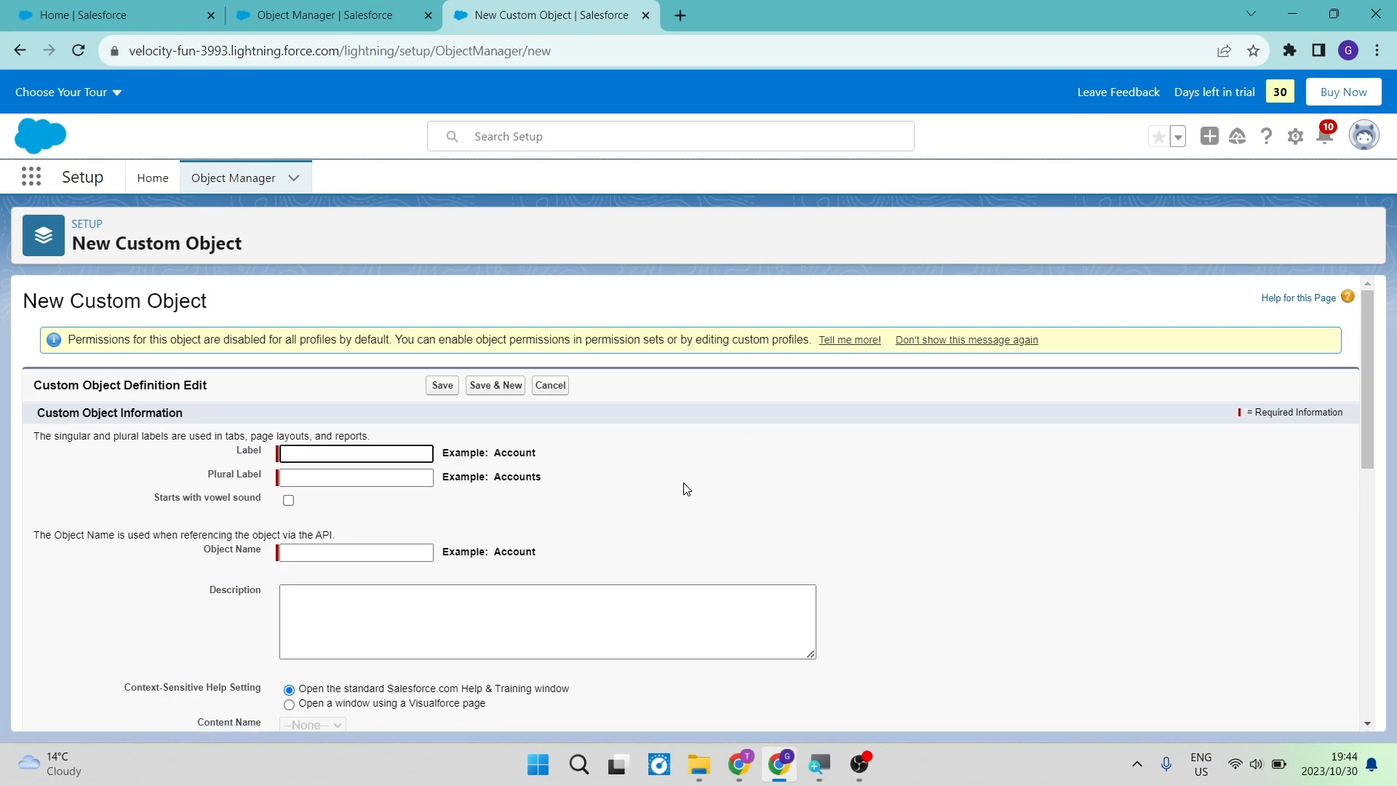
- Set both the label and the plural label of the new custom object to Media
{"action": "scroll", "coordinate": [684, 487], "scroll_direction": "down", "scroll_amount": 2}
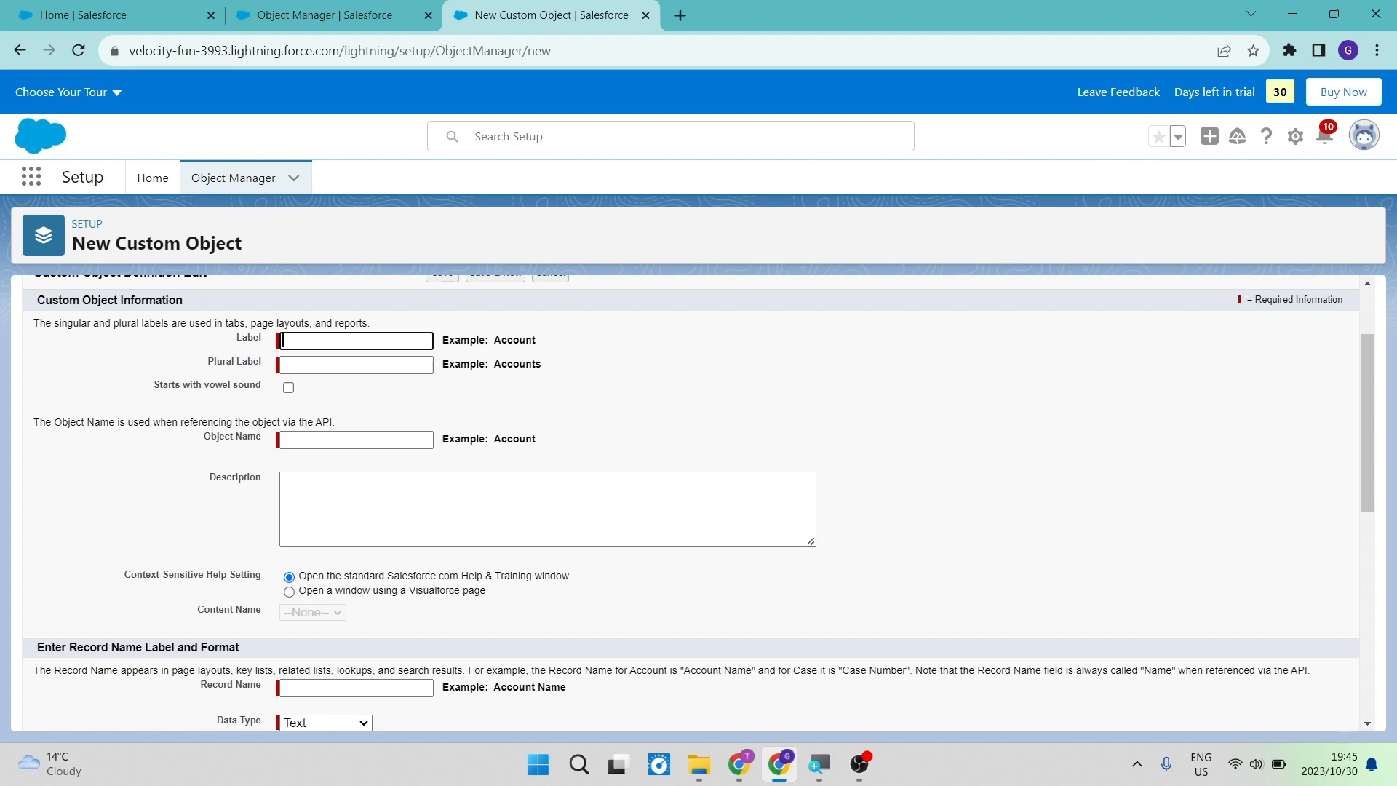
{"action": "type", "text": "Media"}
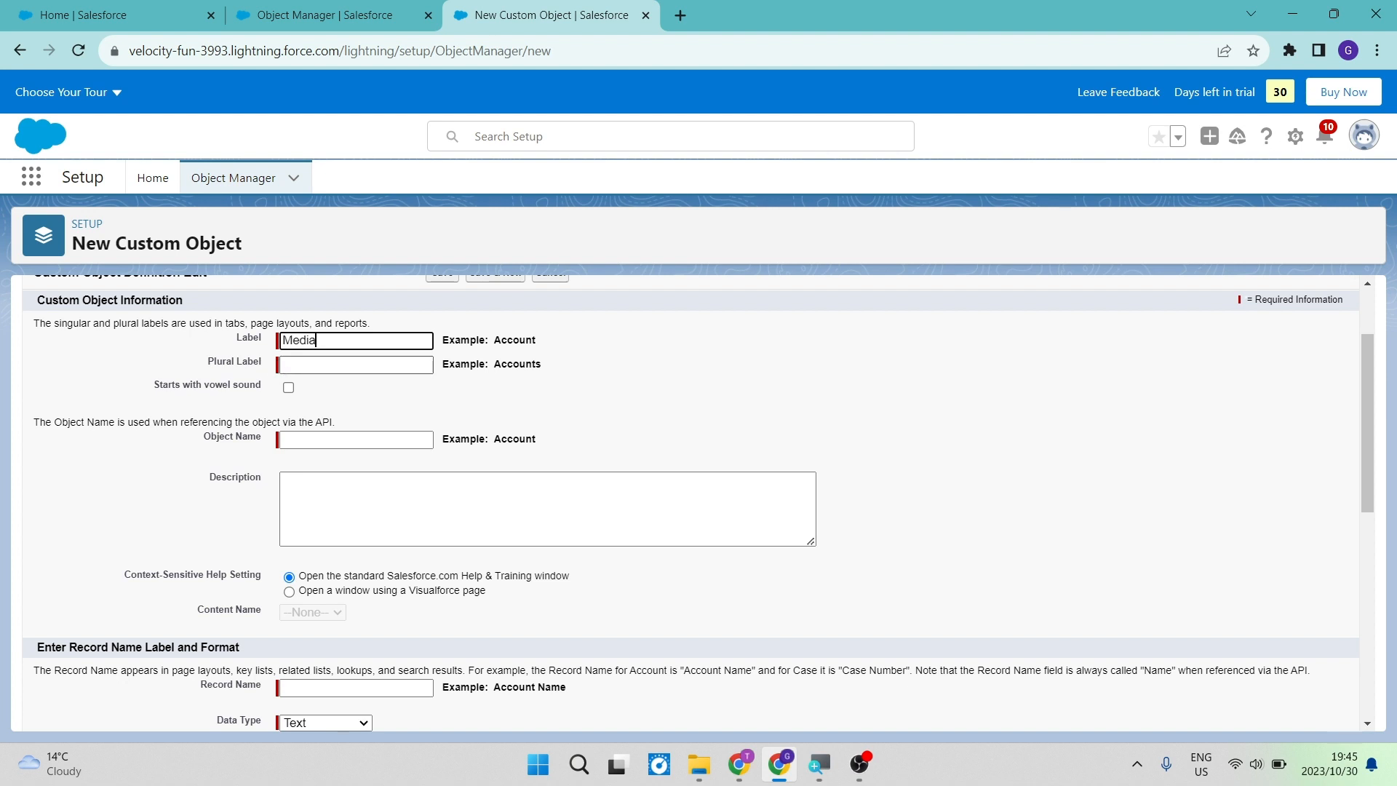
{"action": "left_click", "coordinate": [342, 364]}
{"action": "type", "text": "Media"}
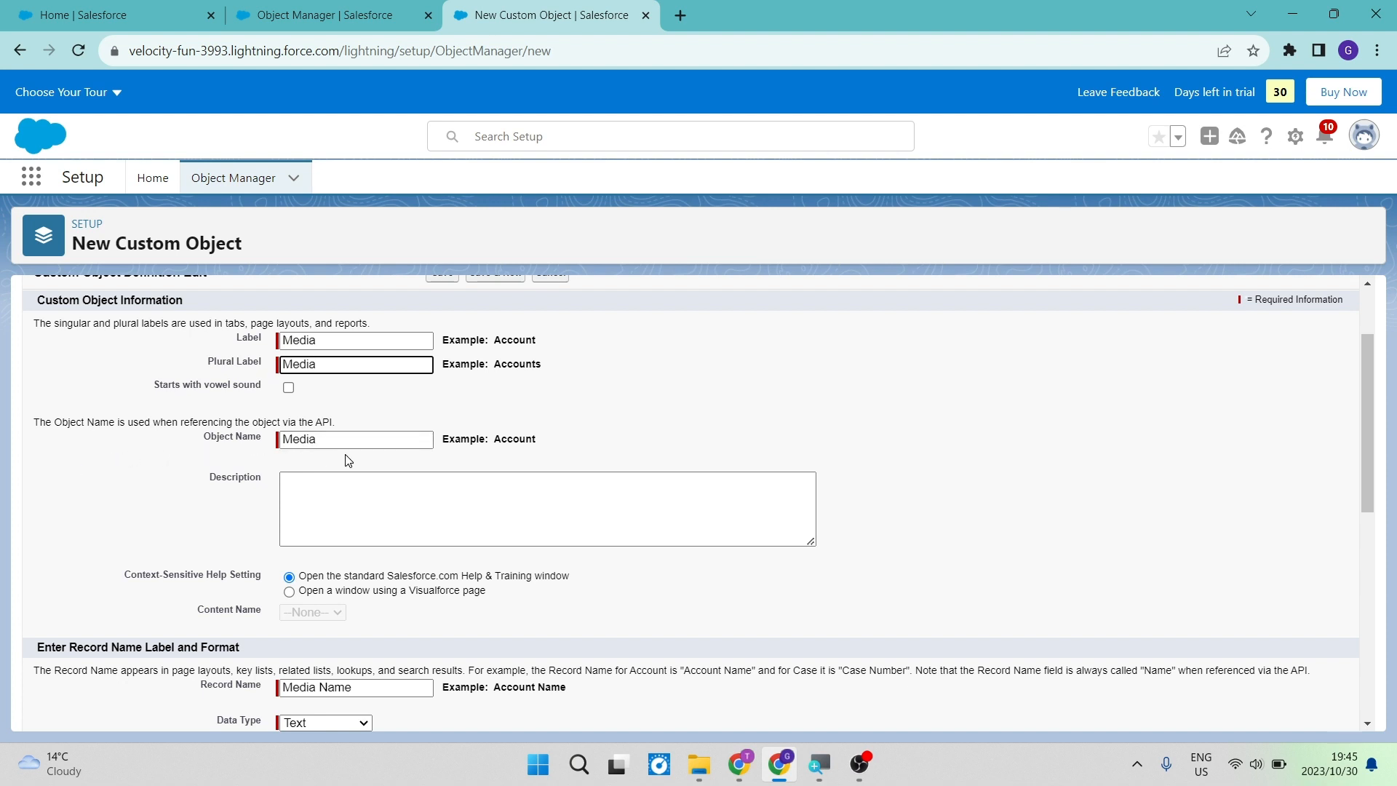
- Examine the object name, description, context-sensitive help and record name settings of the new custom object
{"action": "scroll", "coordinate": [345, 460], "scroll_direction": "down", "scroll_amount": 1}
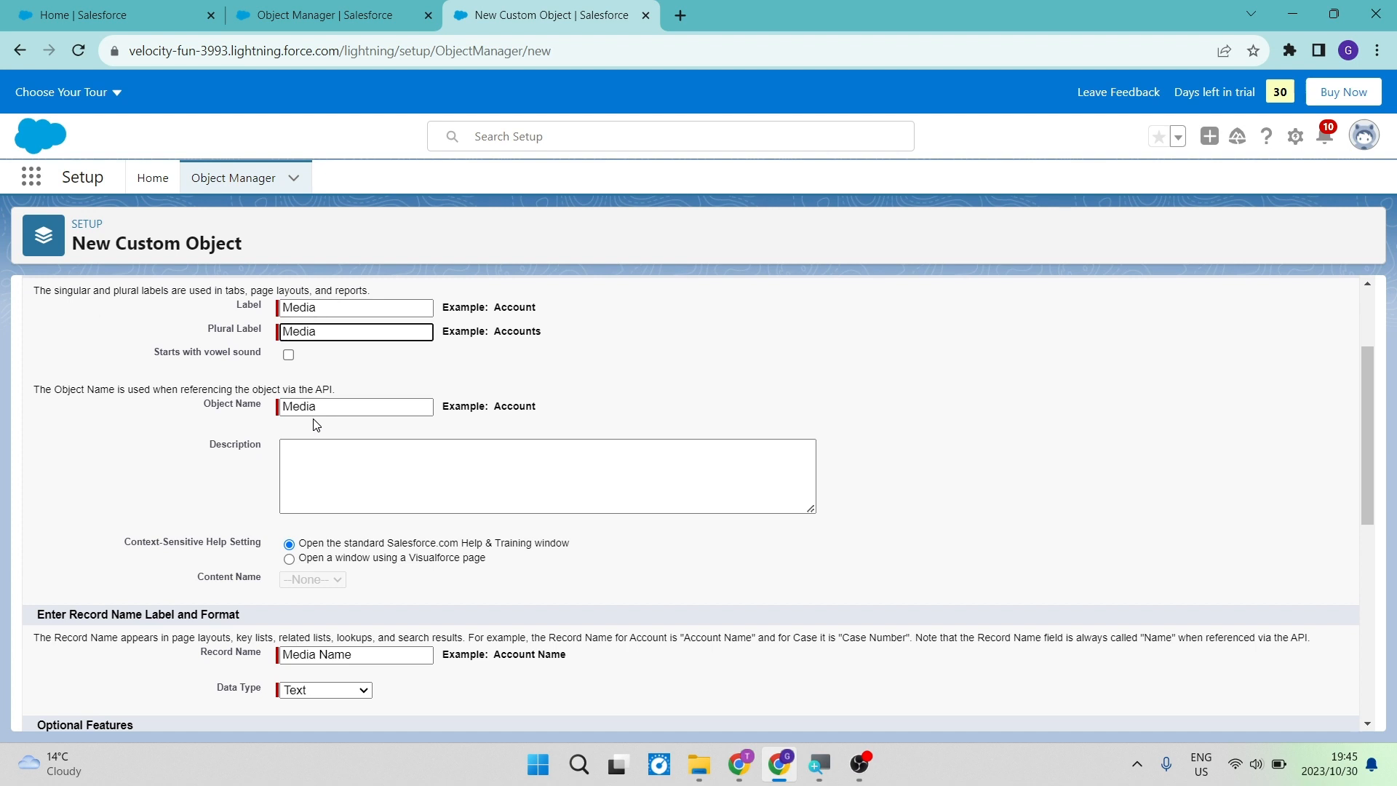
{"action": "scroll", "coordinate": [314, 422], "scroll_direction": "down", "scroll_amount": 2}
{"action": "left_click", "coordinate": [313, 420]}
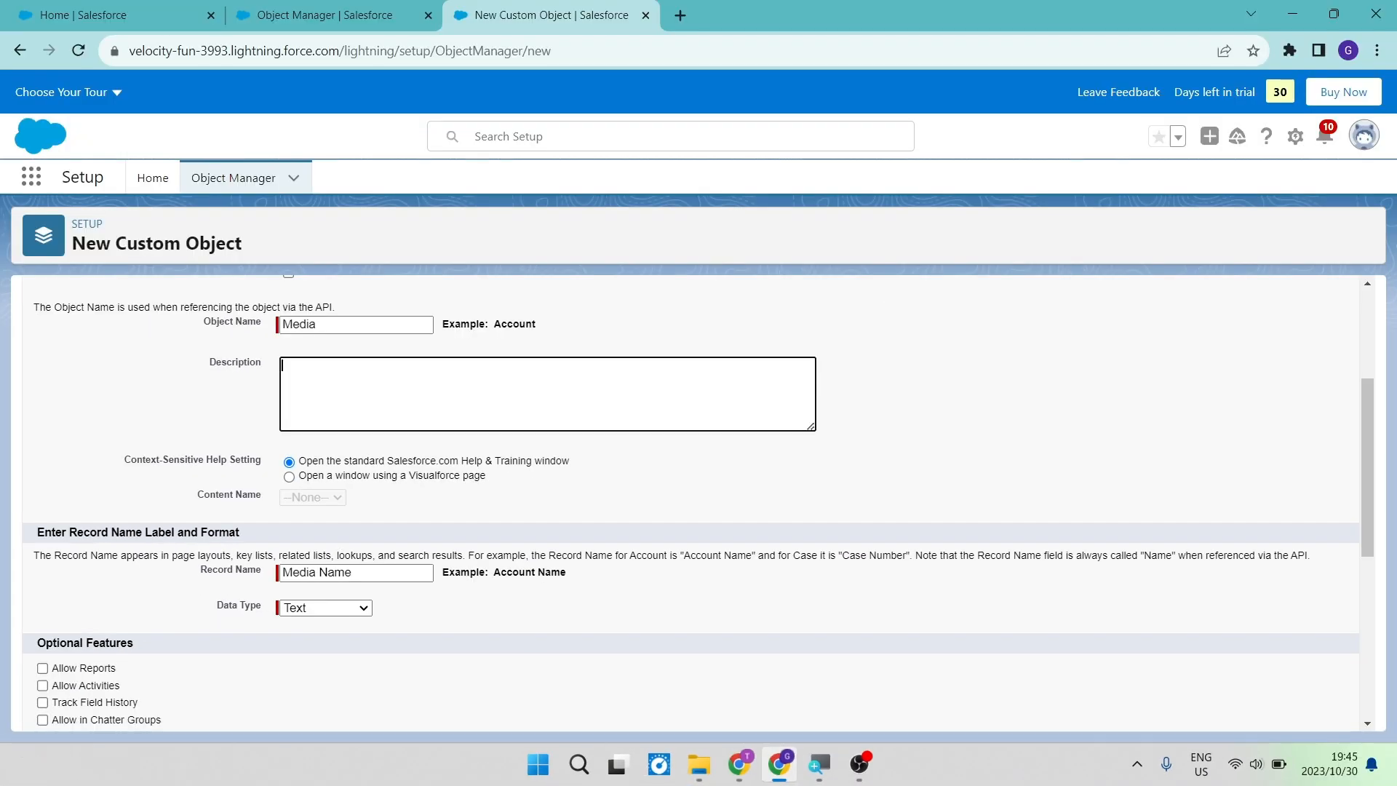
{"action": "scroll", "coordinate": [321, 502], "scroll_direction": "down", "scroll_amount": 1}
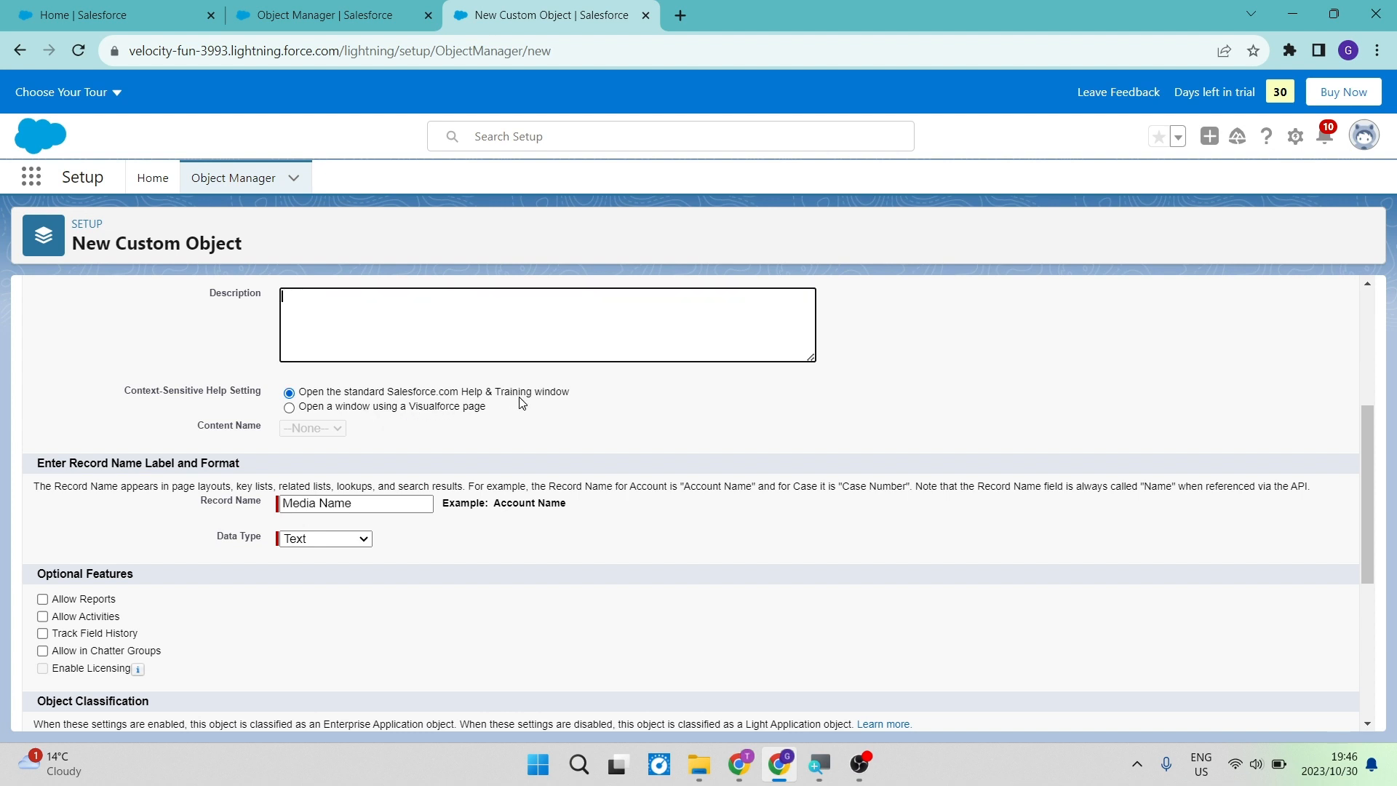
{"action": "scroll", "coordinate": [369, 451], "scroll_direction": "down", "scroll_amount": 1}
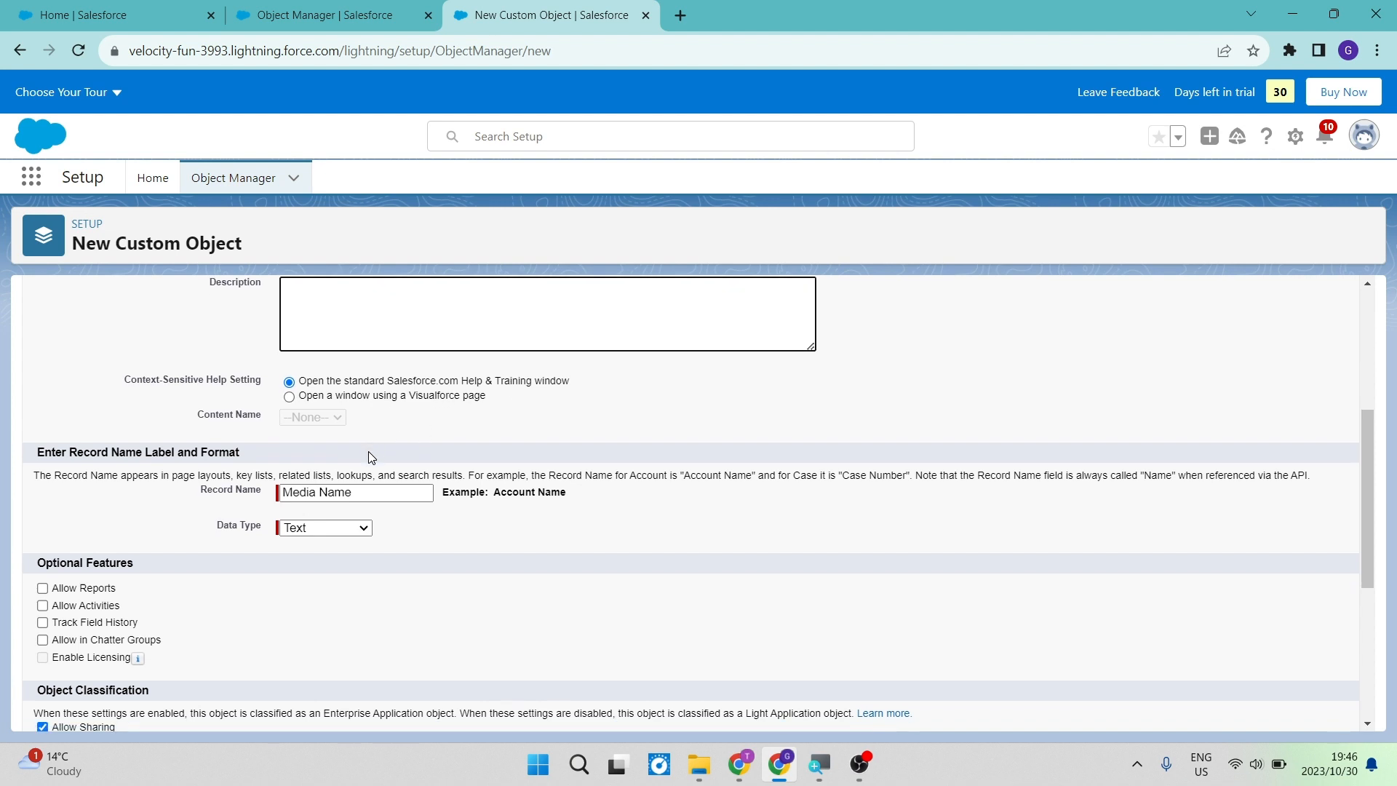
{"action": "scroll", "coordinate": [368, 457], "scroll_direction": "down", "scroll_amount": 2}
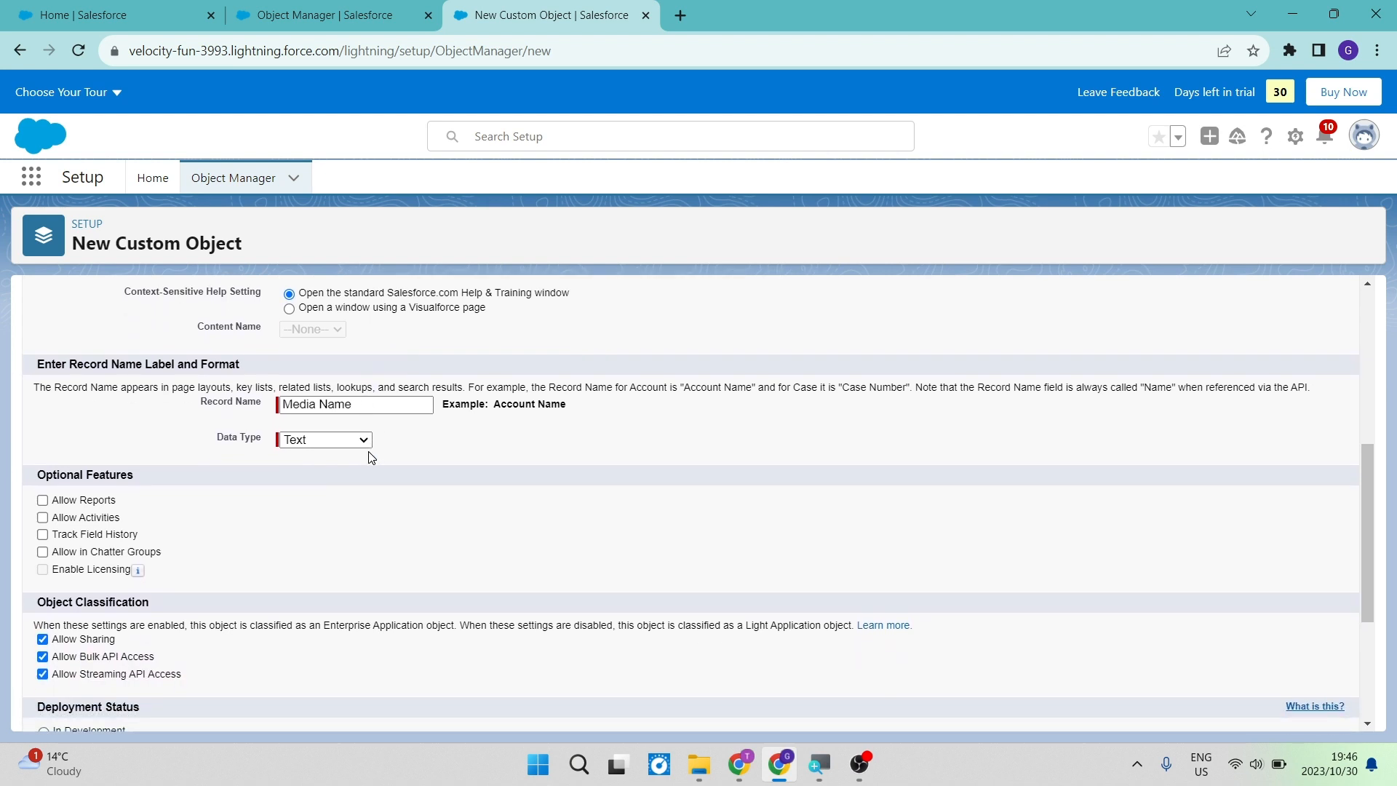
{"action": "scroll", "coordinate": [368, 456], "scroll_direction": "down", "scroll_amount": 1}
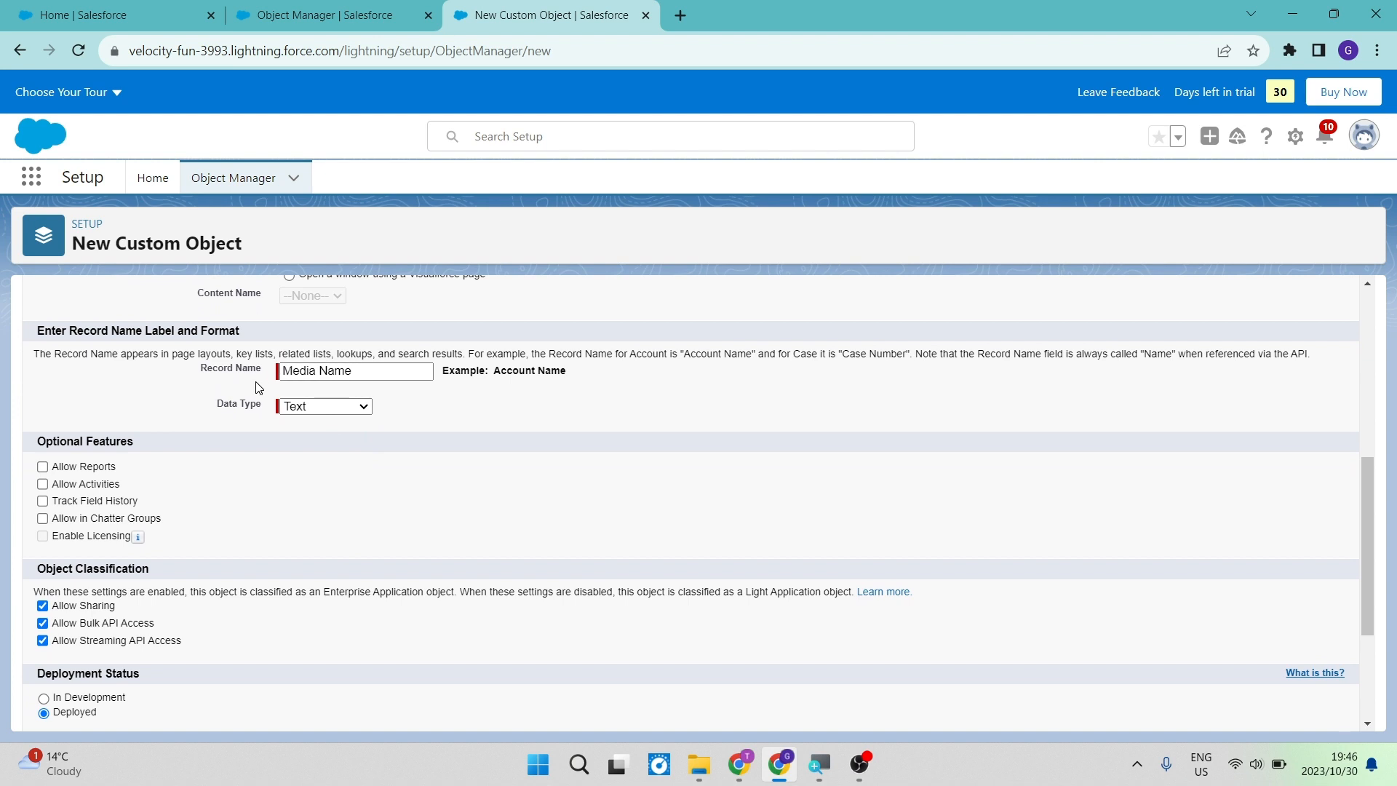
- Try Auto Number as the record name's data type and set it back to Text
{"action": "left_click", "coordinate": [316, 371]}
{"action": "left_click", "coordinate": [332, 410]}
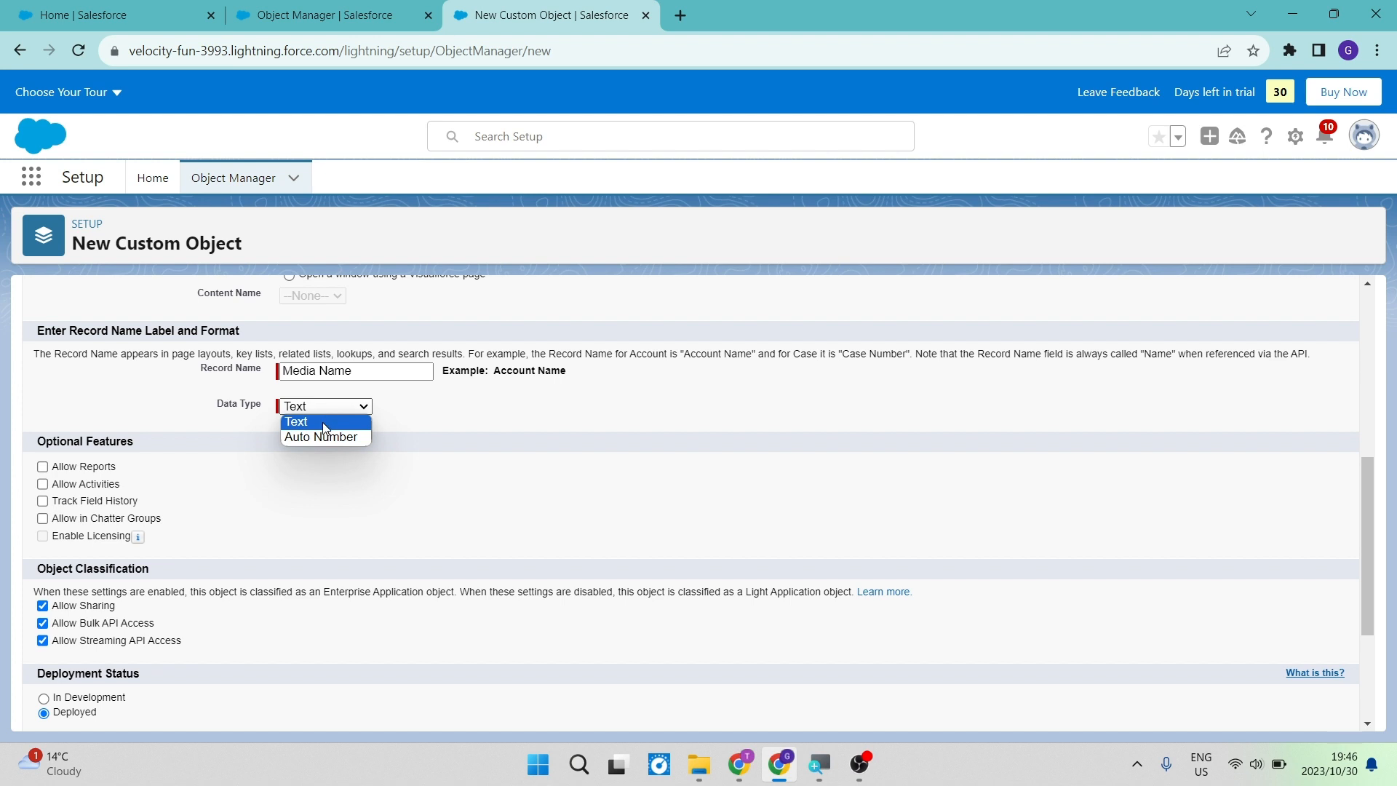
{"action": "left_click", "coordinate": [324, 423]}
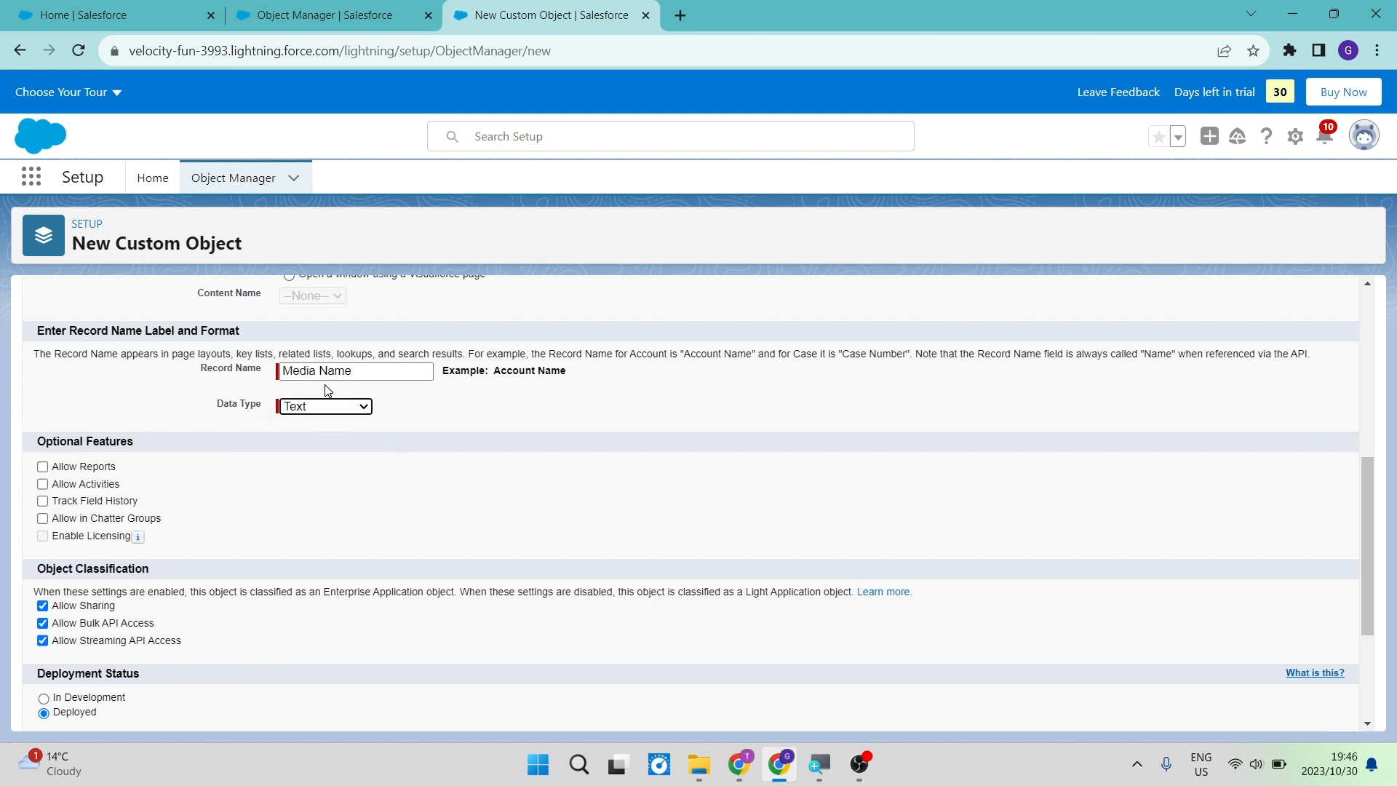
{"action": "left_click", "coordinate": [326, 409]}
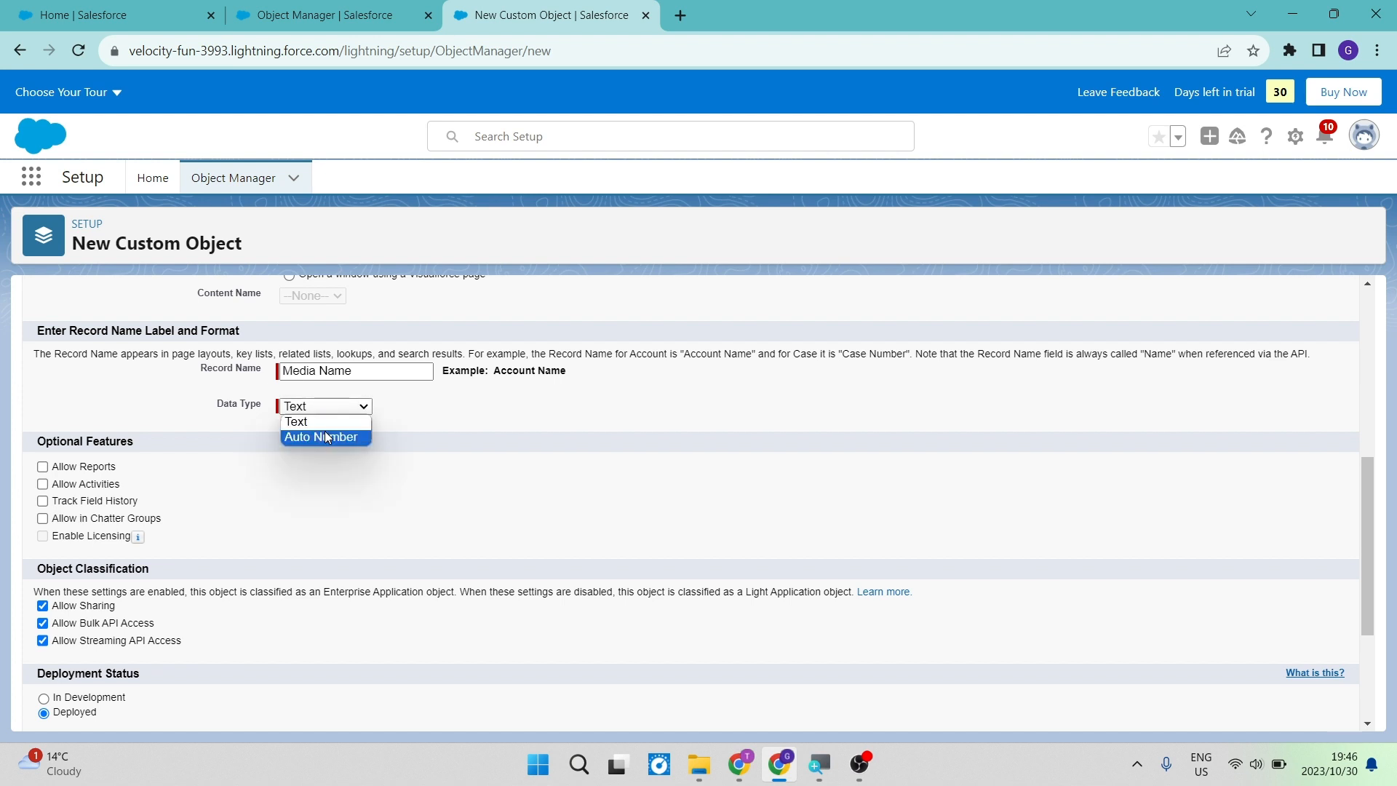
{"action": "left_click", "coordinate": [324, 435]}
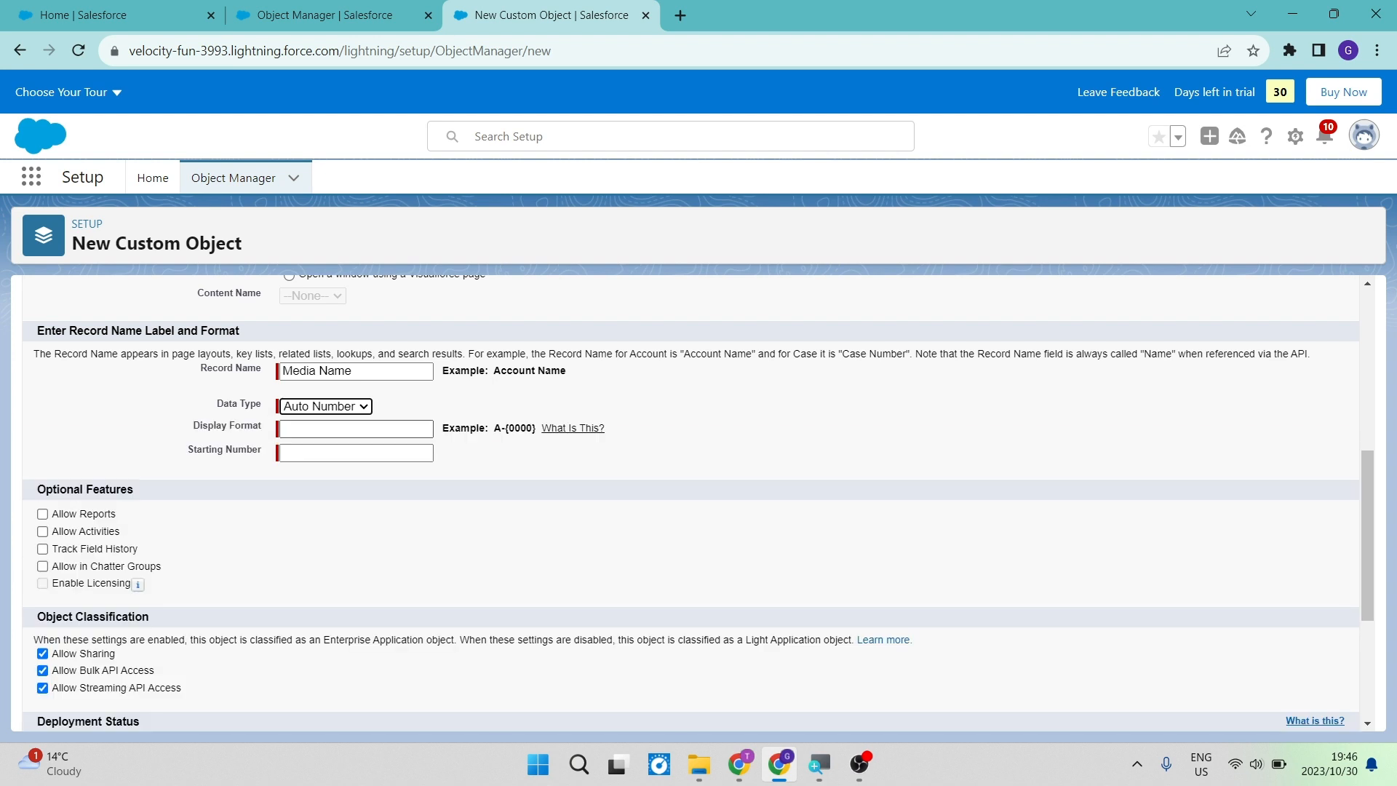
{"action": "left_click", "coordinate": [342, 411]}
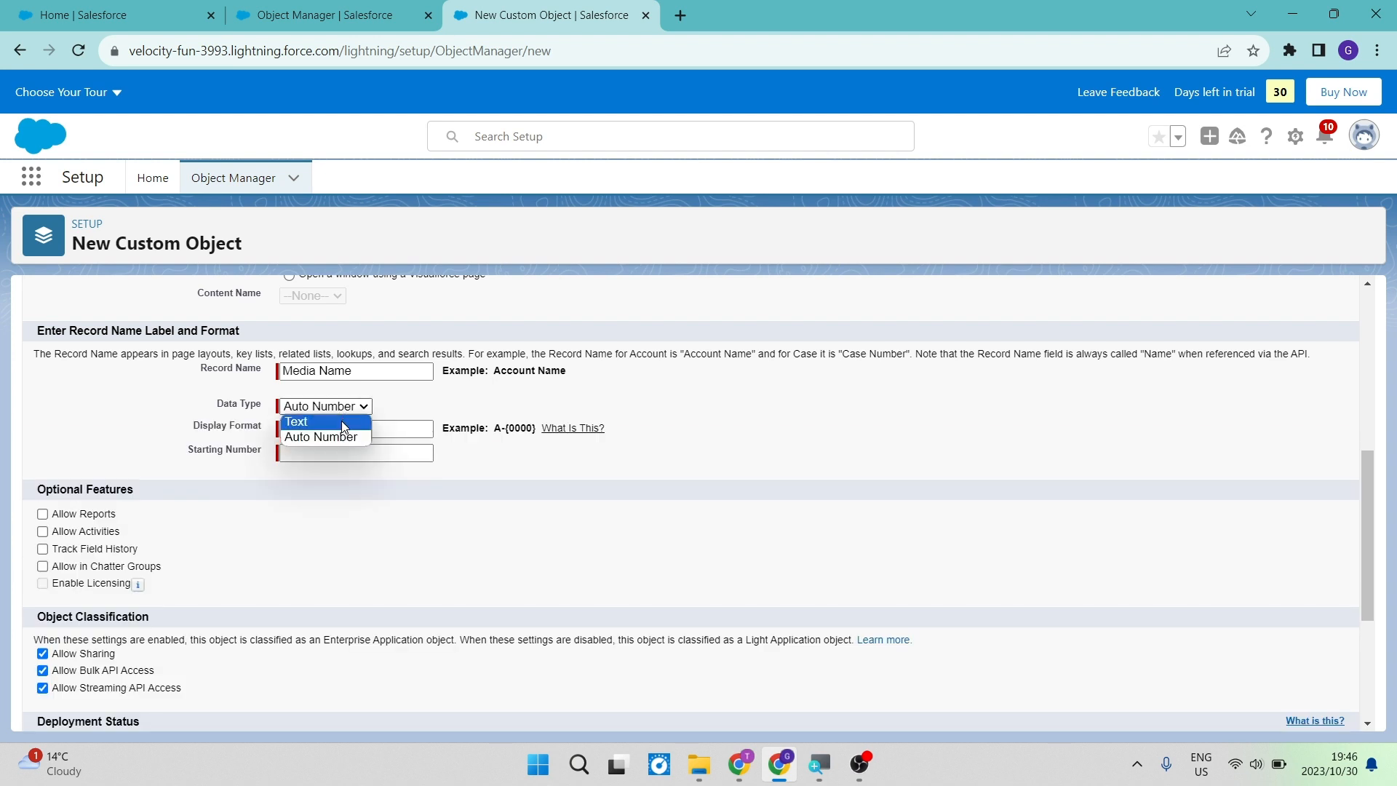
{"action": "left_click", "coordinate": [345, 424]}
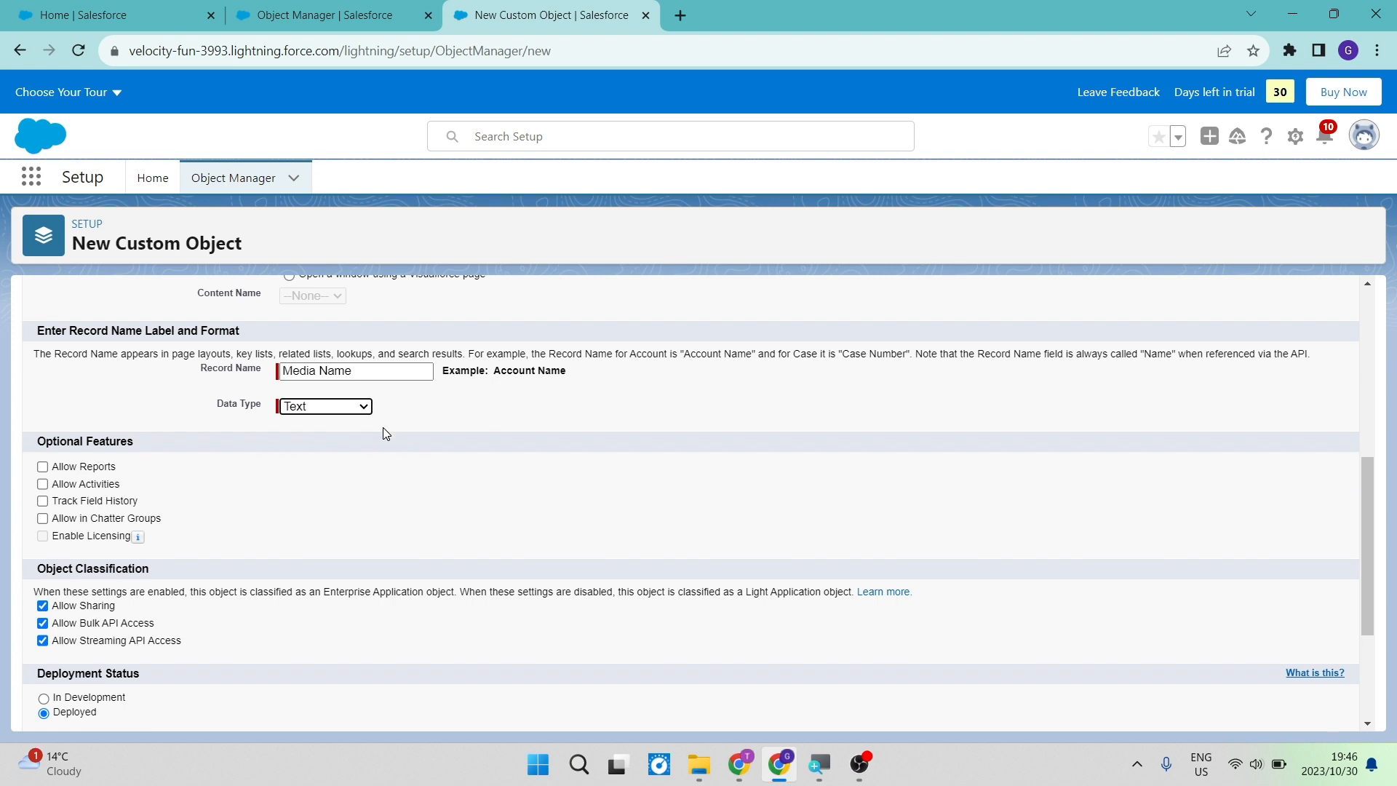
- Enable Allow Reports, Allow Activities, Track Field History and Allow in Chatter Groups for the new Media object
{"action": "scroll", "coordinate": [385, 434], "scroll_direction": "down", "scroll_amount": 2}
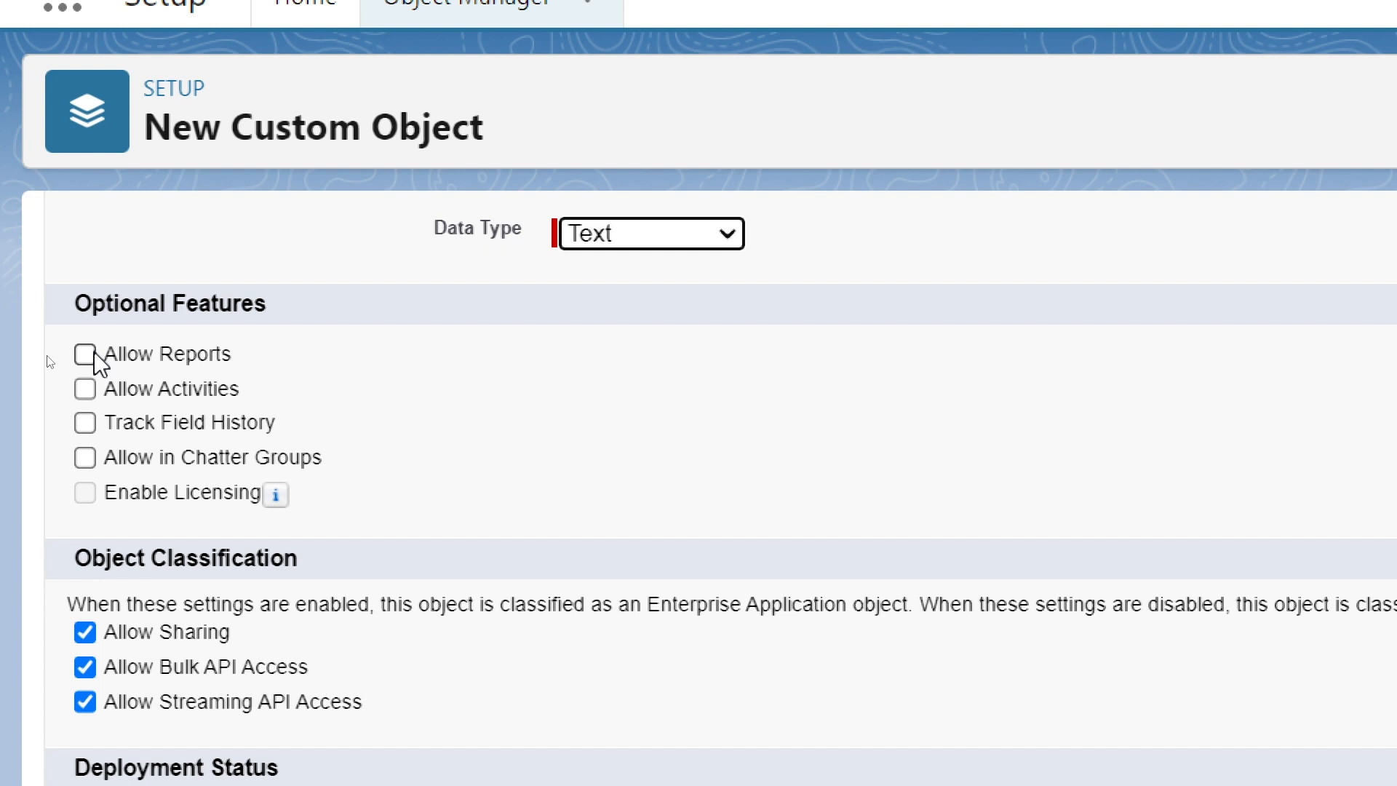
{"action": "mouse_move", "coordinate": [290, 498]}
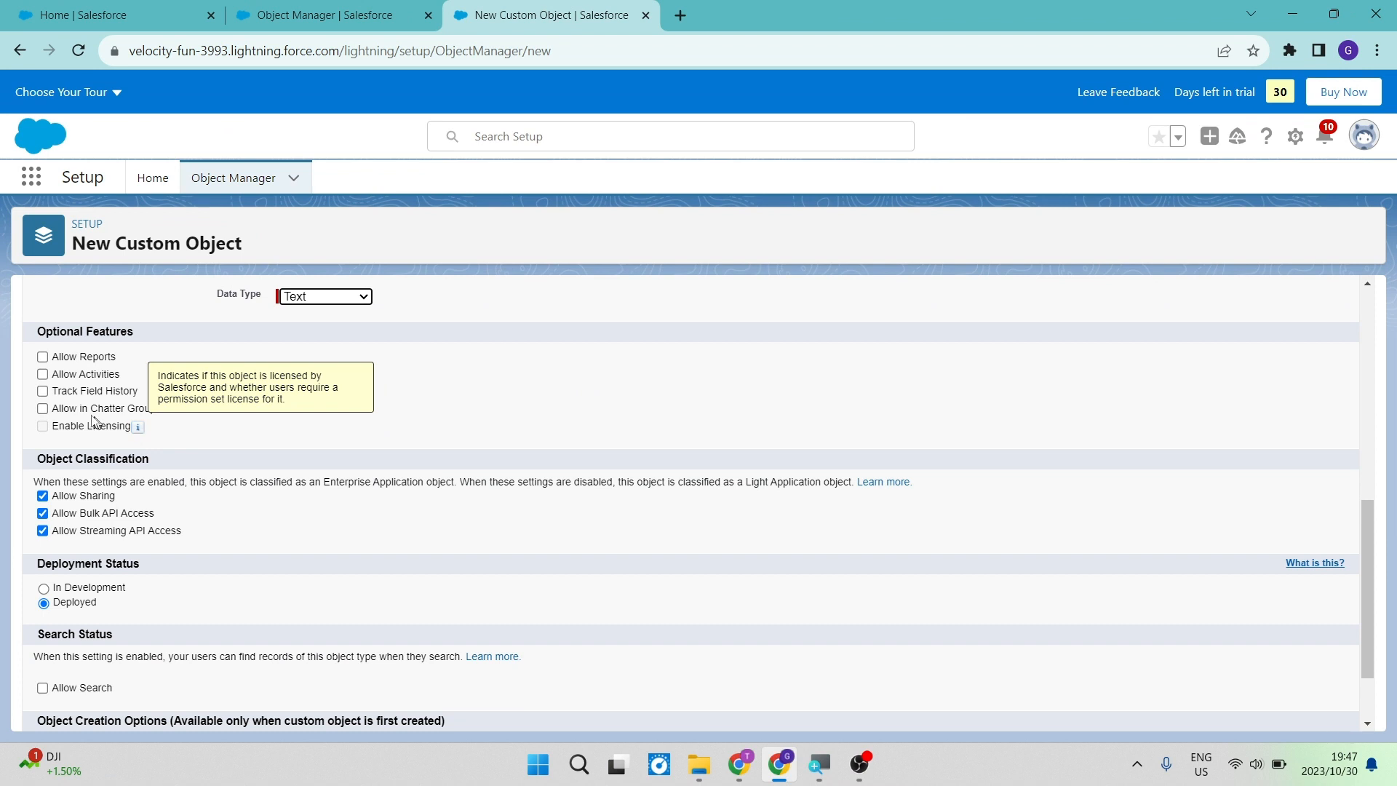
{"action": "left_click", "coordinate": [42, 357]}
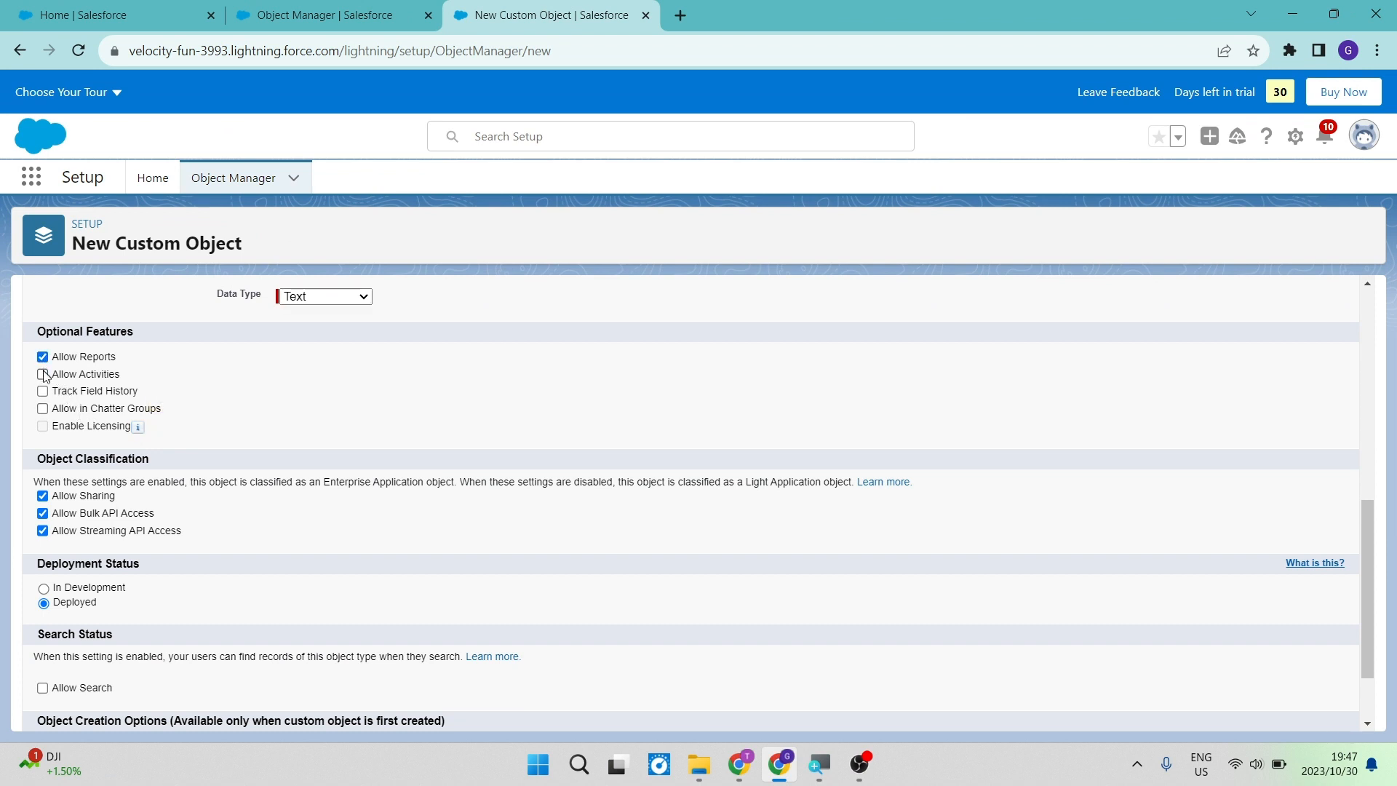
{"action": "left_click", "coordinate": [42, 375]}
{"action": "left_click", "coordinate": [43, 391]}
{"action": "left_click", "coordinate": [43, 410]}
- Try the In Development deployment status, set it back to Deployed and look at the Sales home page's navigation items
{"action": "scroll", "coordinate": [177, 421], "scroll_direction": "down", "scroll_amount": 1}
{"action": "scroll", "coordinate": [177, 420], "scroll_direction": "down", "scroll_amount": 3}
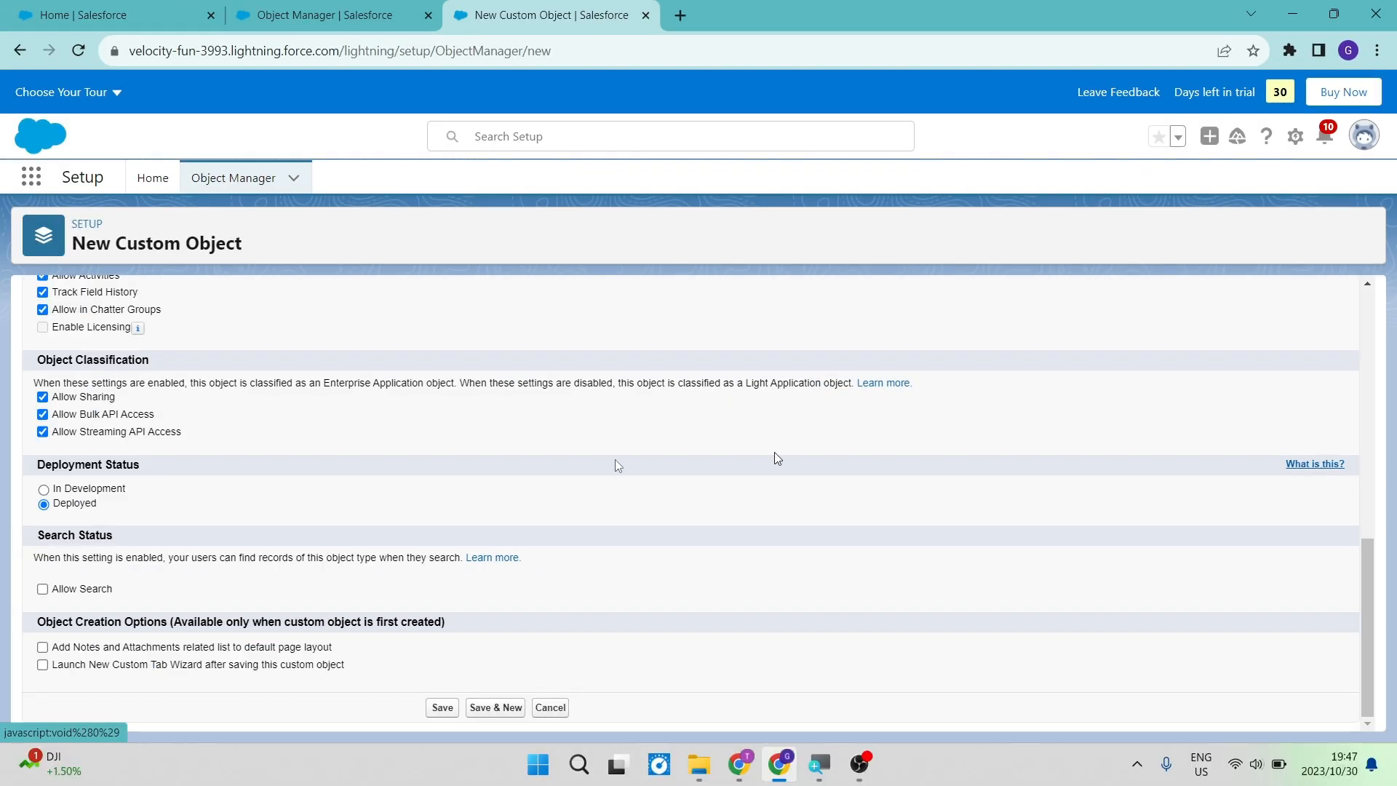
{"action": "left_click", "coordinate": [43, 491]}
{"action": "left_click", "coordinate": [153, 21]}
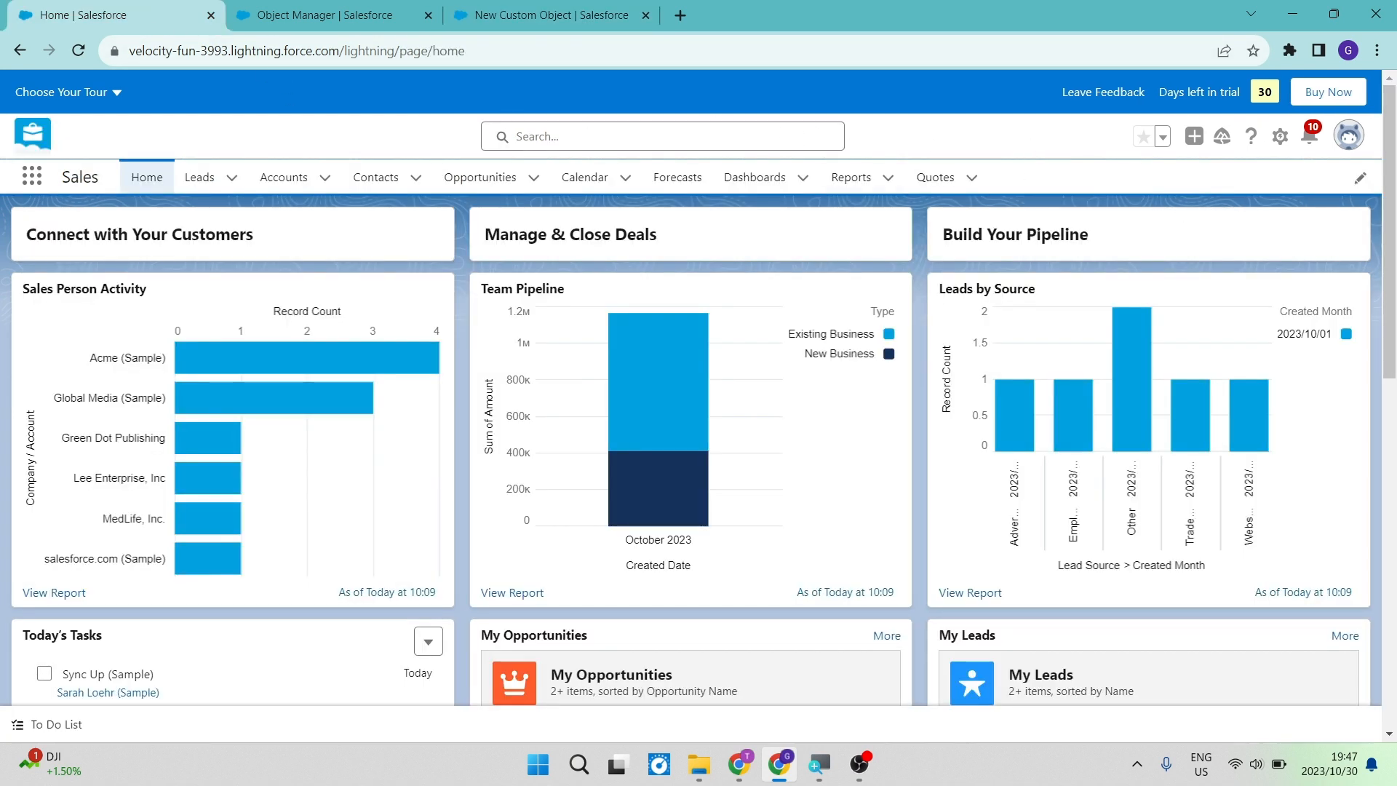
{"action": "left_click", "coordinate": [509, 25]}
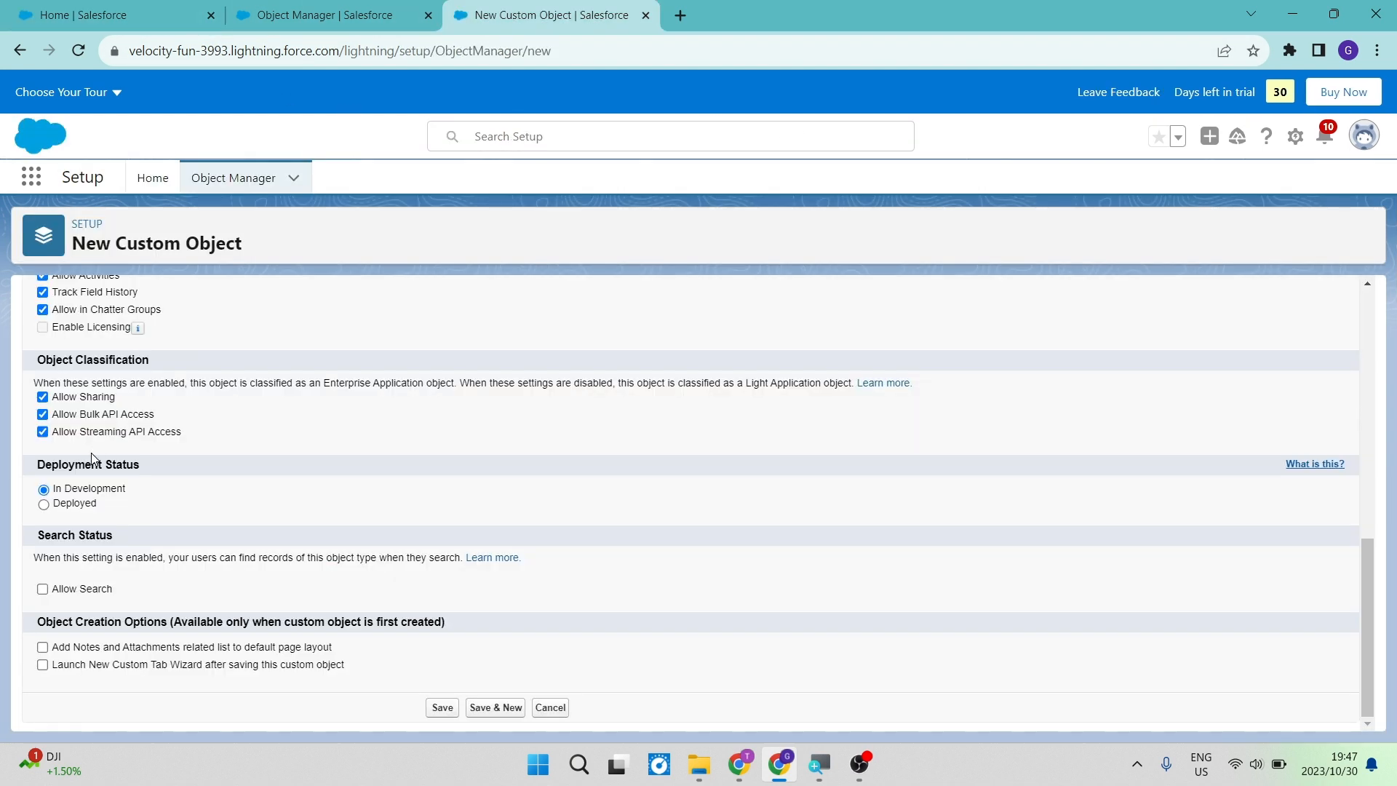
{"action": "left_click", "coordinate": [43, 504]}
{"action": "left_click", "coordinate": [101, 15]}
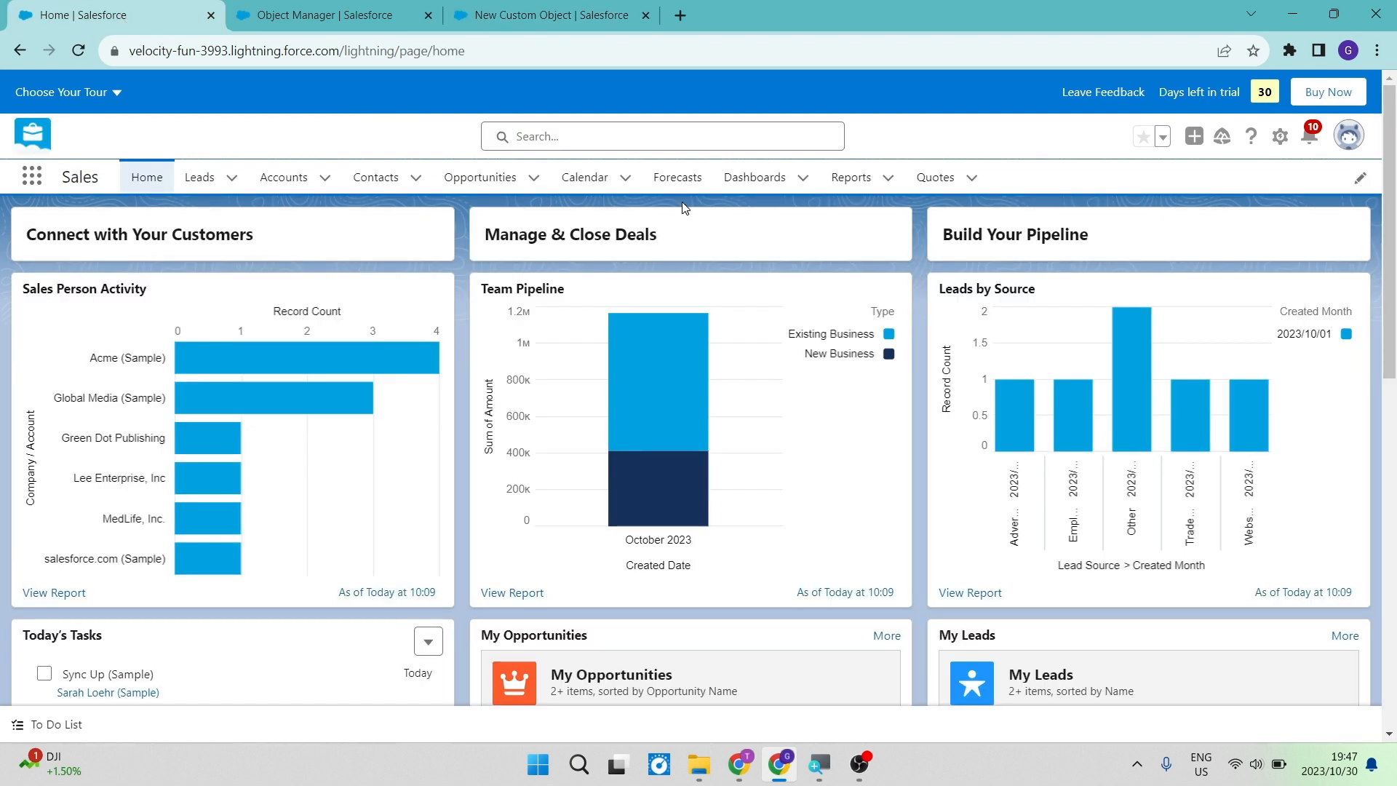
{"action": "left_click", "coordinate": [529, 22]}
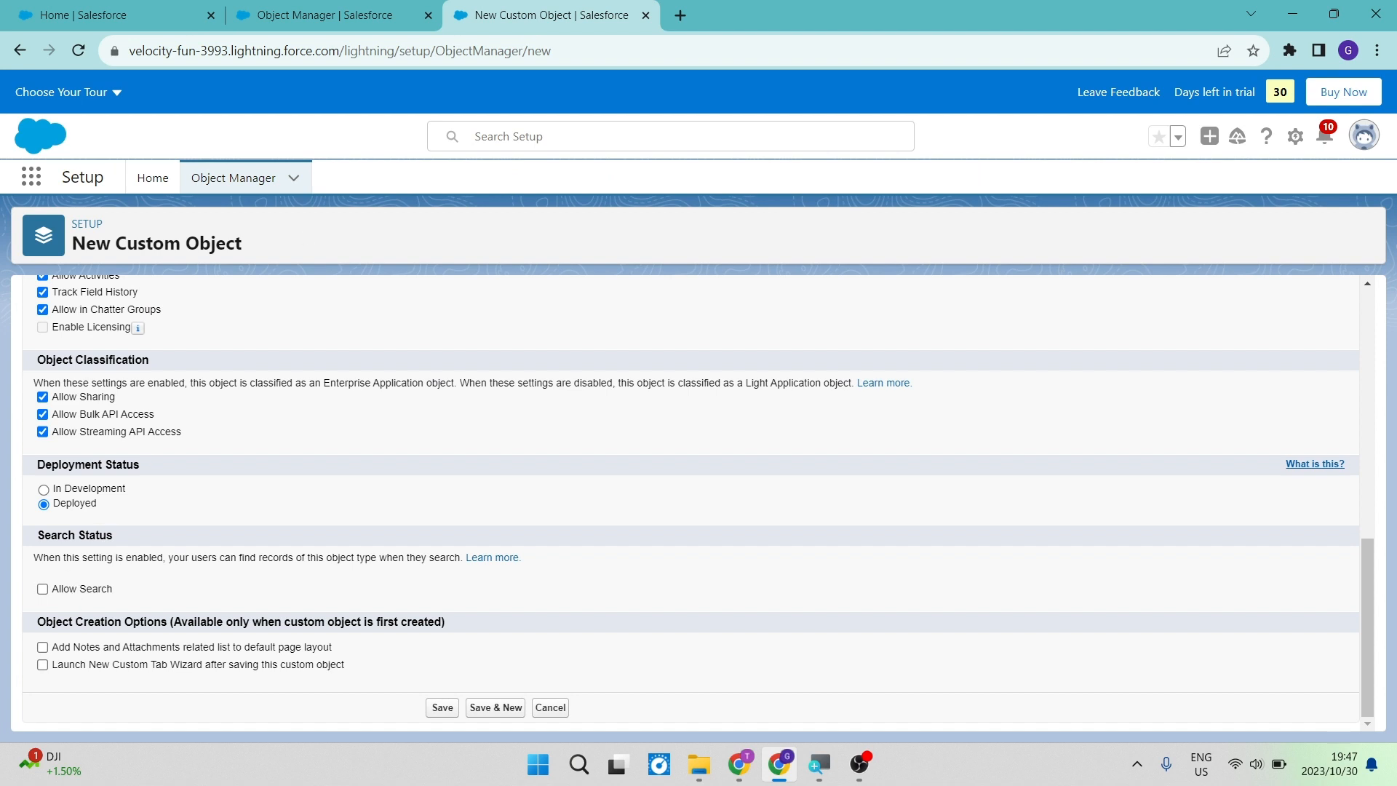
- Allow search for the Media object's records and save the custom object
{"action": "left_click", "coordinate": [43, 591]}
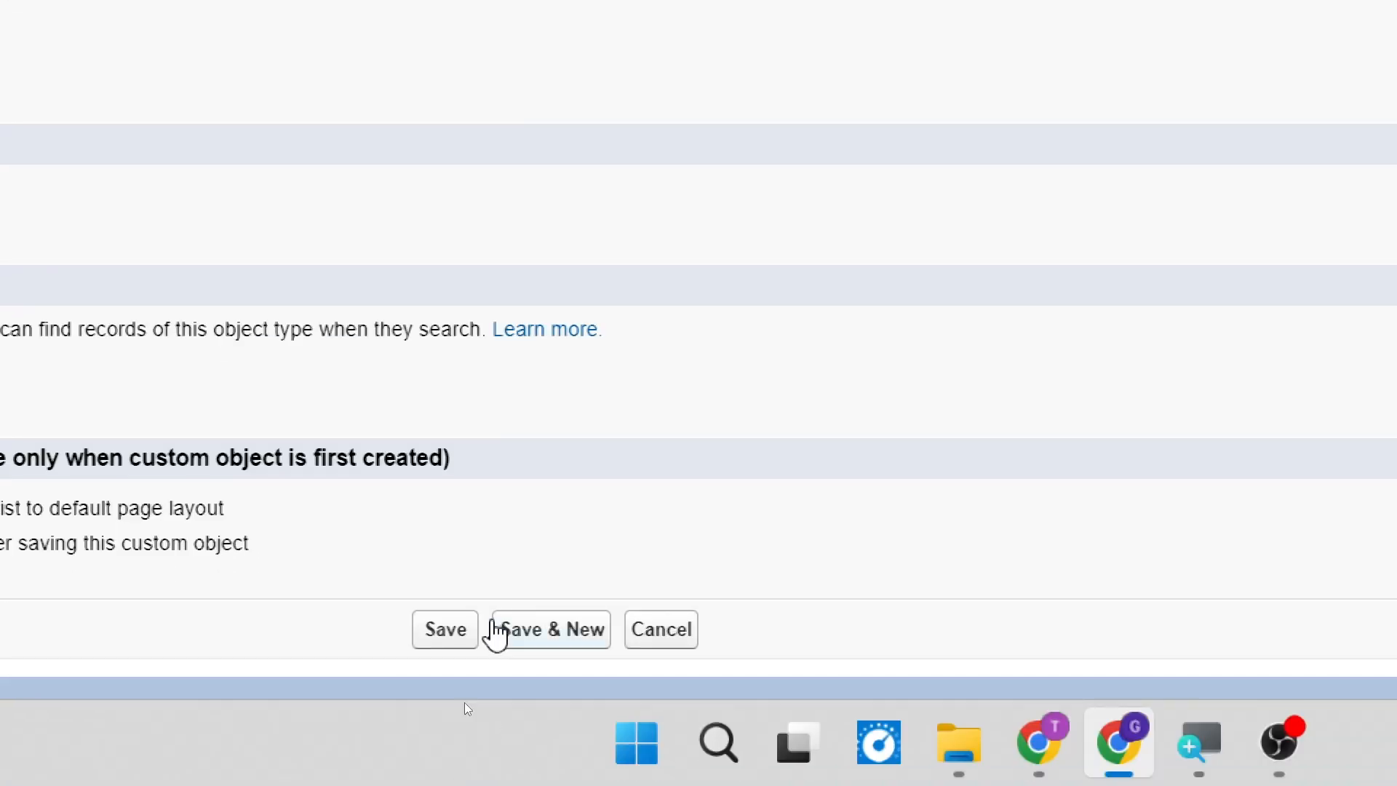
{"action": "left_click", "coordinate": [437, 633]}
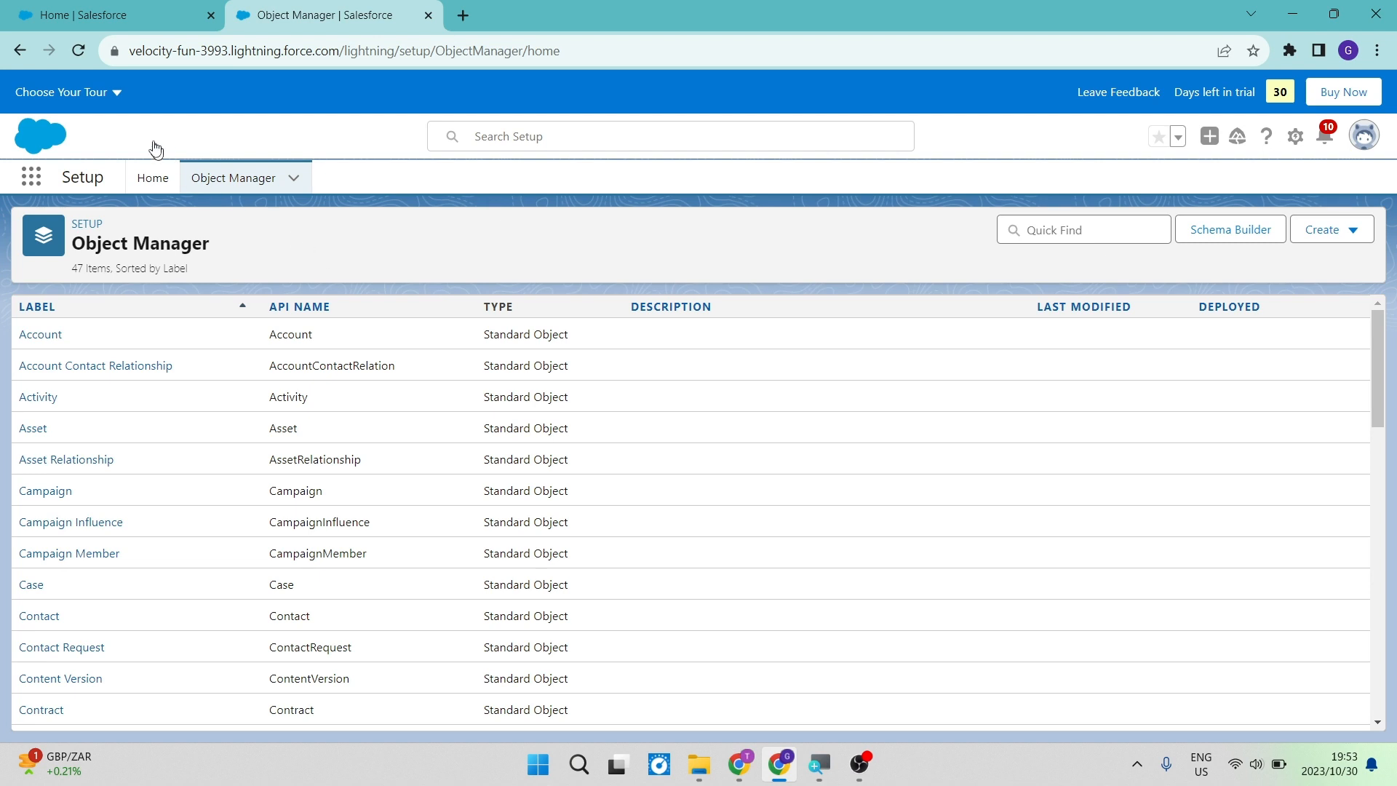
- Reload the Sales home page, check its navigation items for the Media object and return to the Object Manager page
{"action": "left_click", "coordinate": [140, 12]}
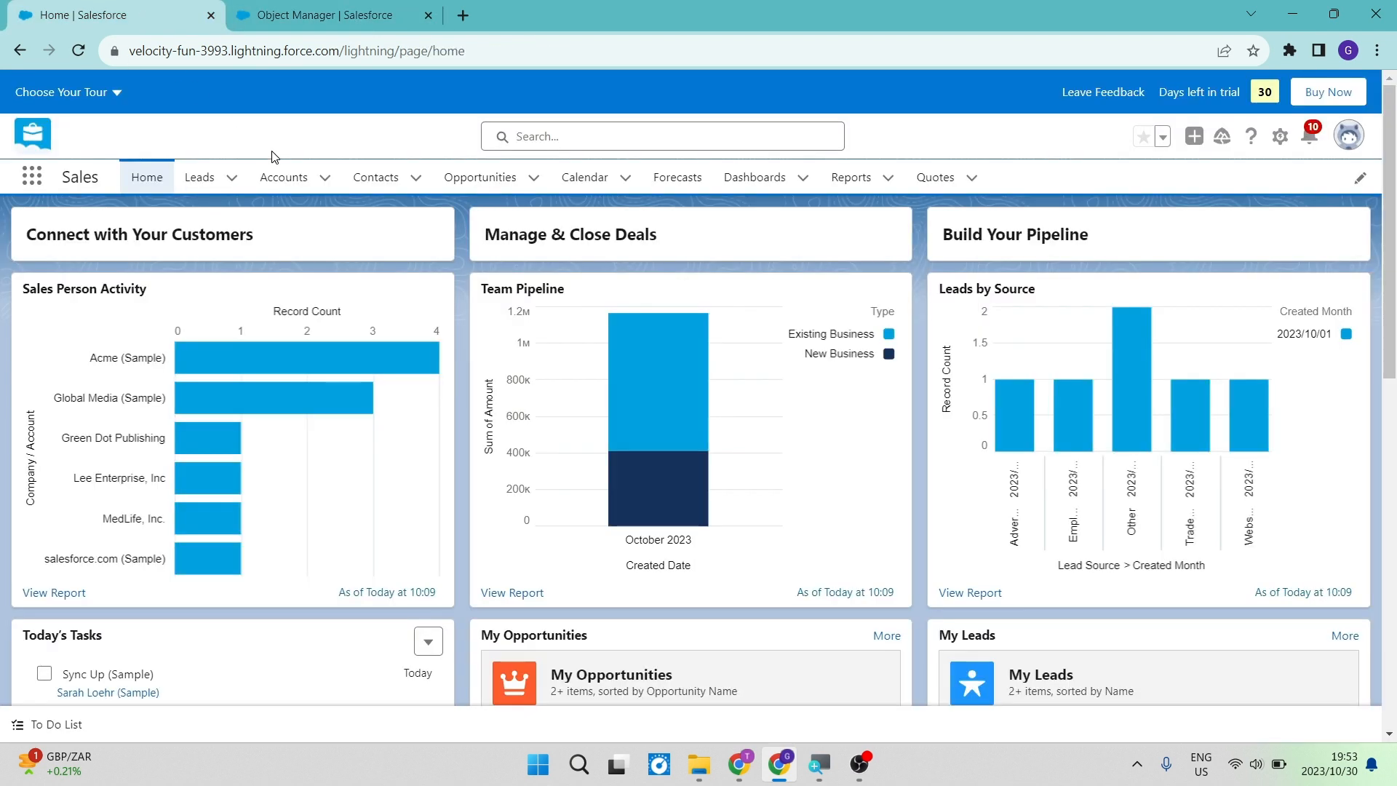
{"action": "left_click", "coordinate": [80, 52]}
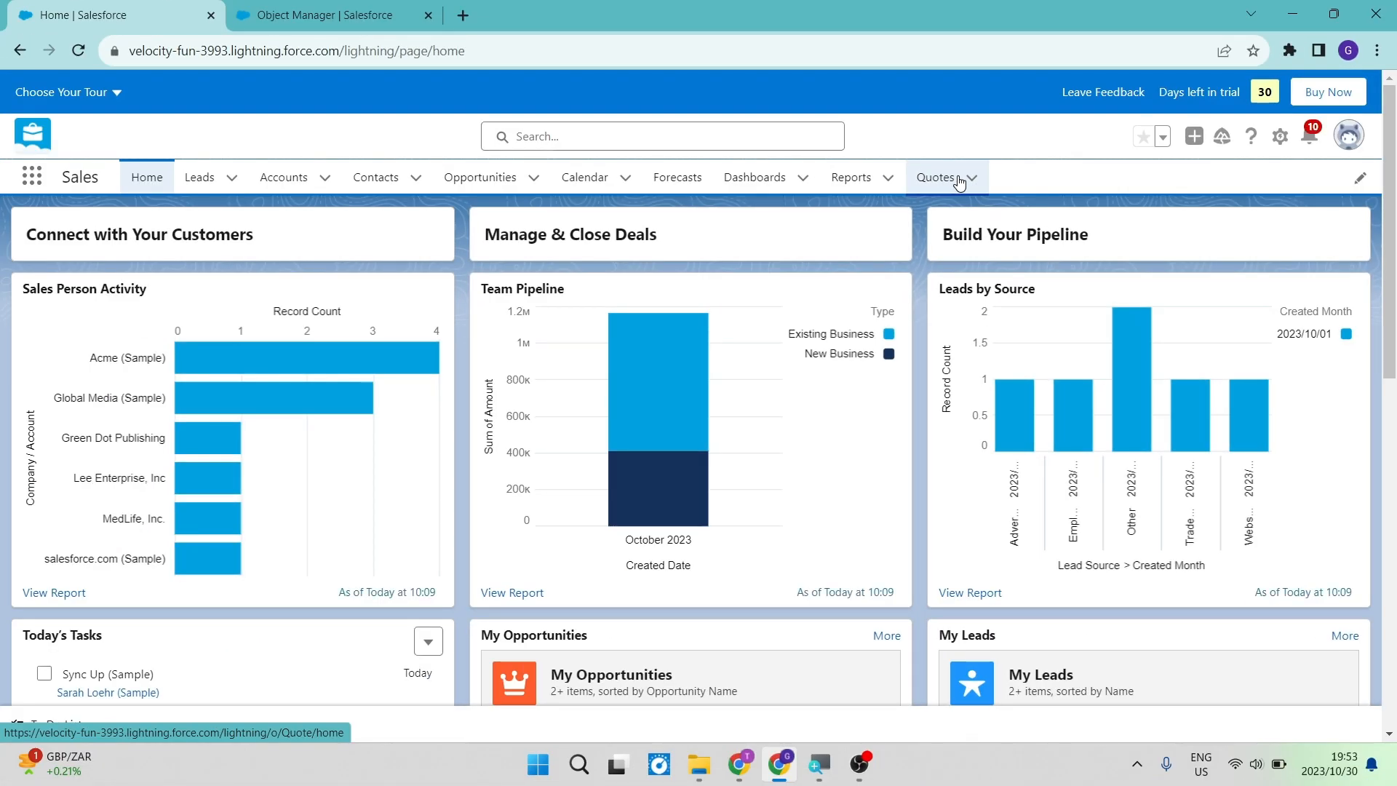
{"action": "left_click", "coordinate": [339, 19]}
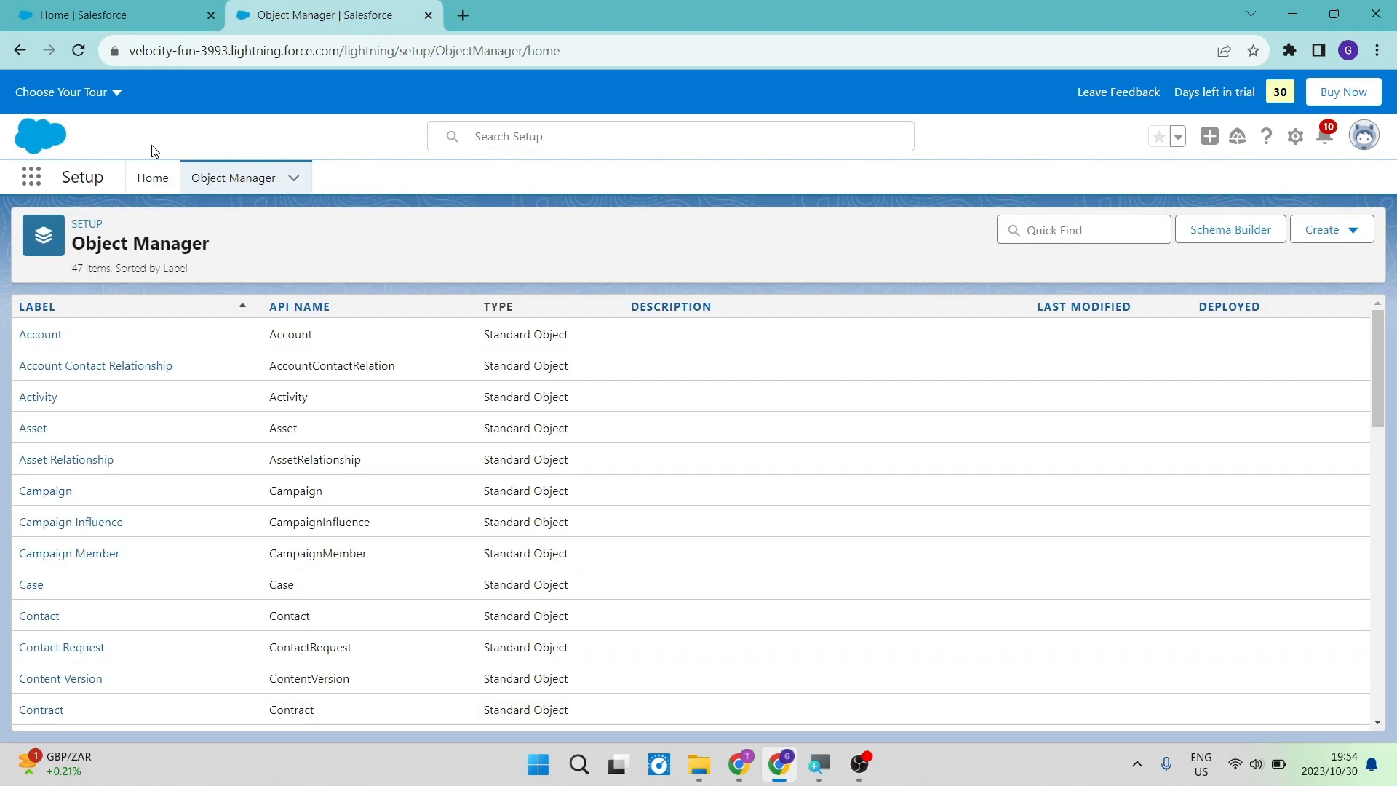
- Search the Setup home for "tabs" and open the Tabs page to view the custom tab types
{"action": "left_click", "coordinate": [146, 181]}
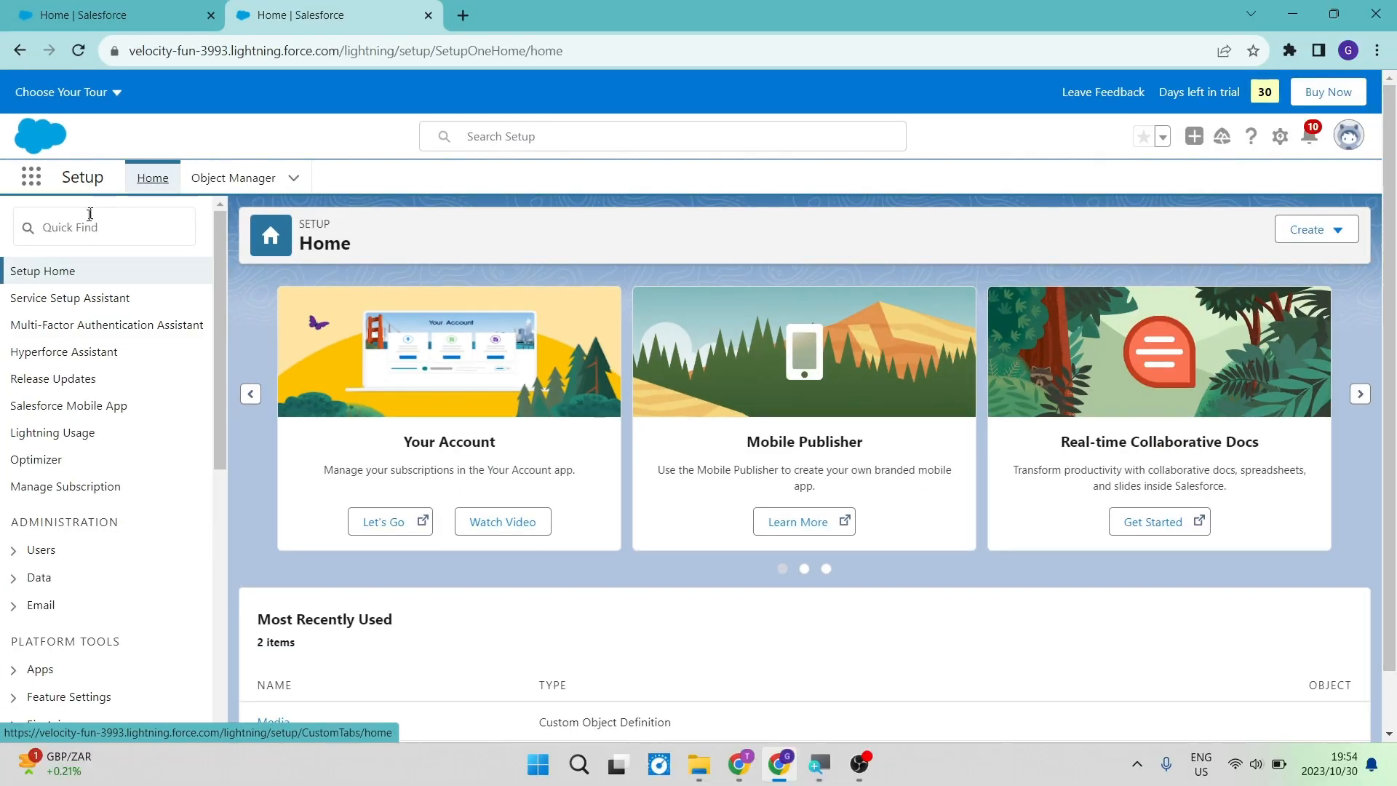
{"action": "left_click", "coordinate": [98, 227]}
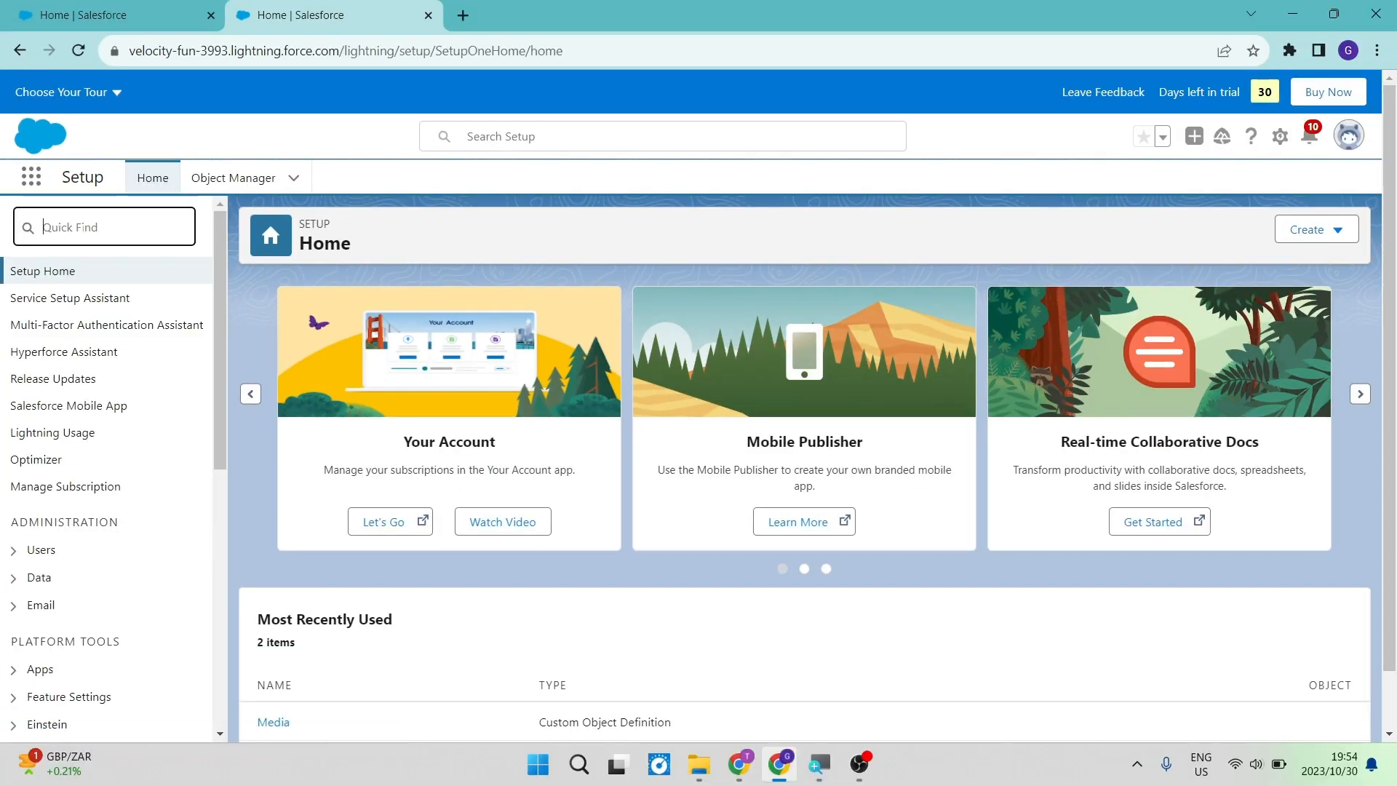
{"action": "type", "text": "tabs"}
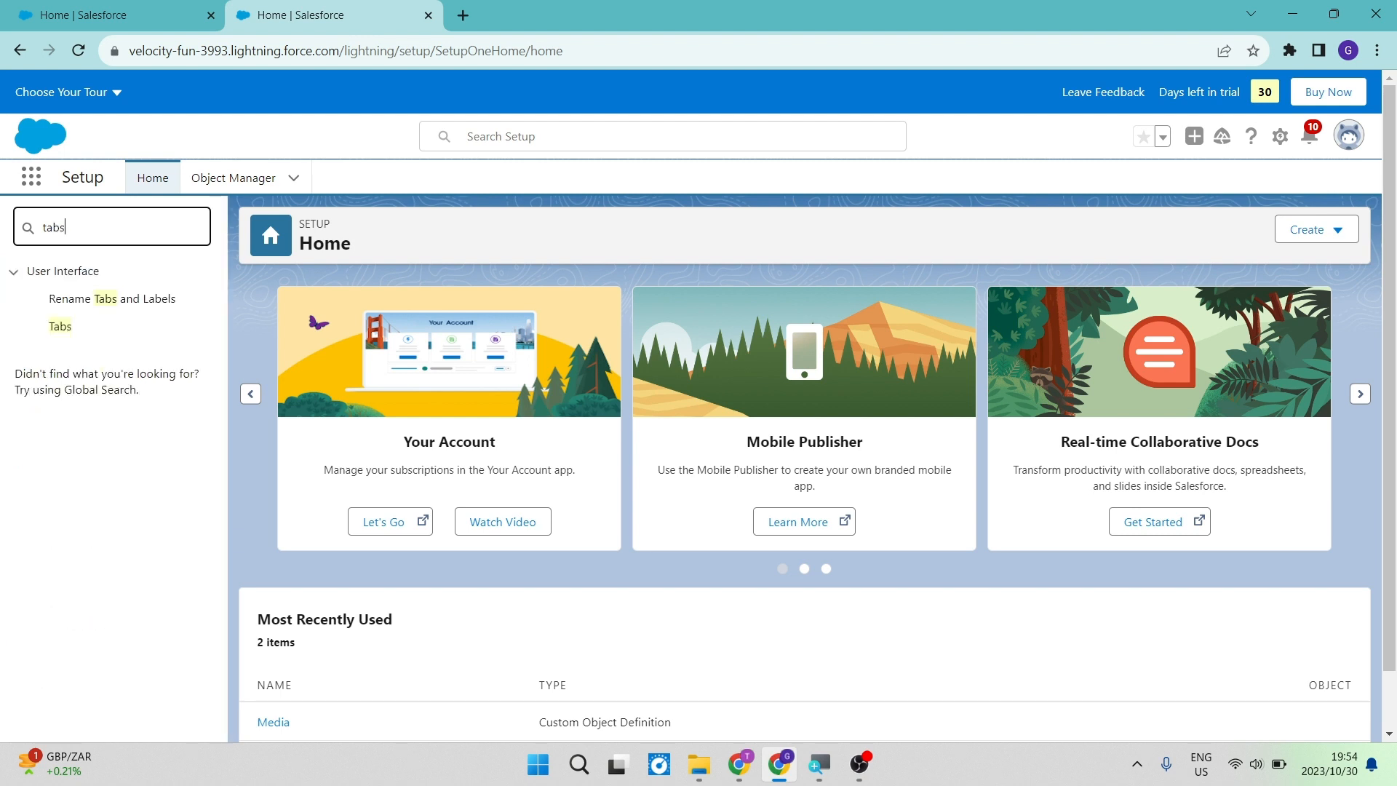
{"action": "left_click", "coordinate": [59, 330]}
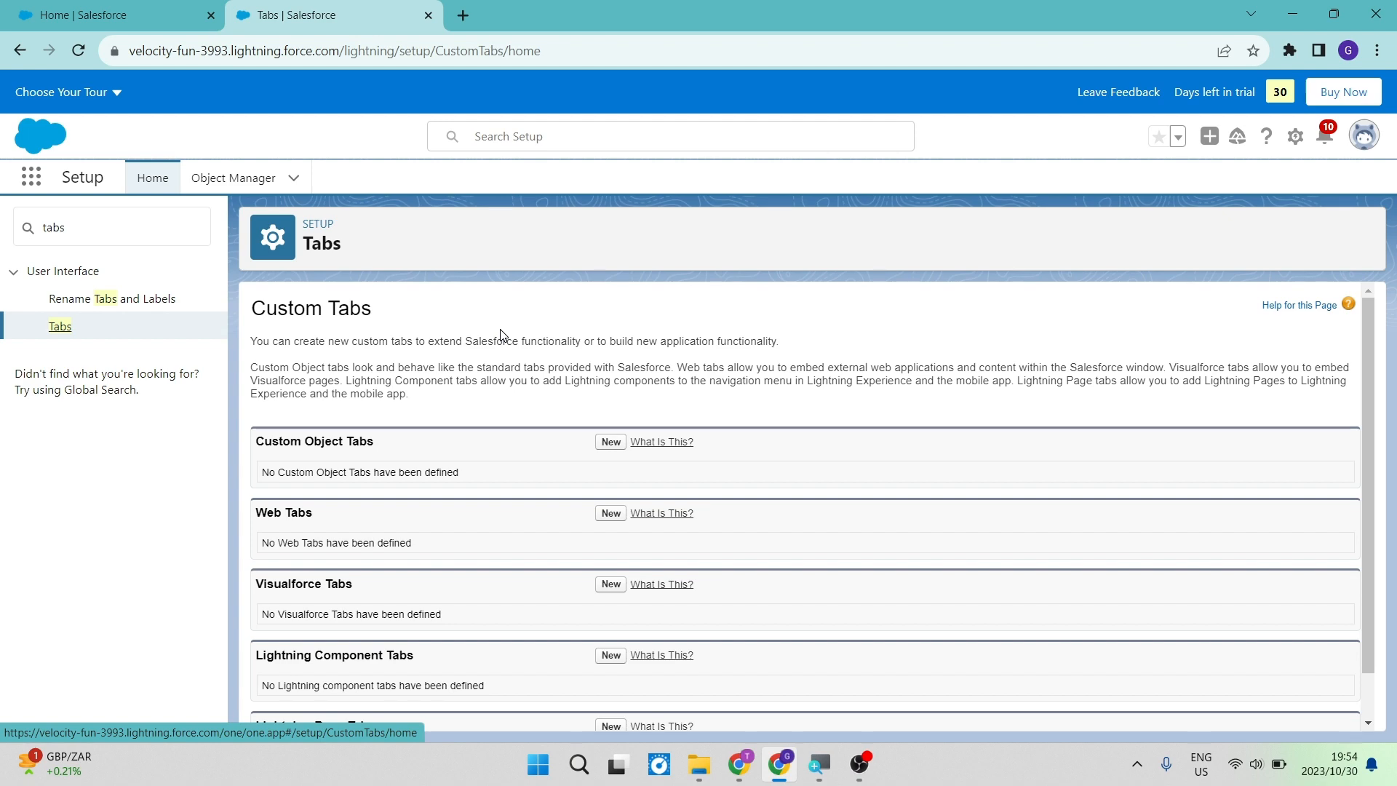
{"action": "scroll", "coordinate": [504, 336], "scroll_direction": "down", "scroll_amount": 1}
{"action": "scroll", "coordinate": [503, 336], "scroll_direction": "up", "scroll_amount": 1}
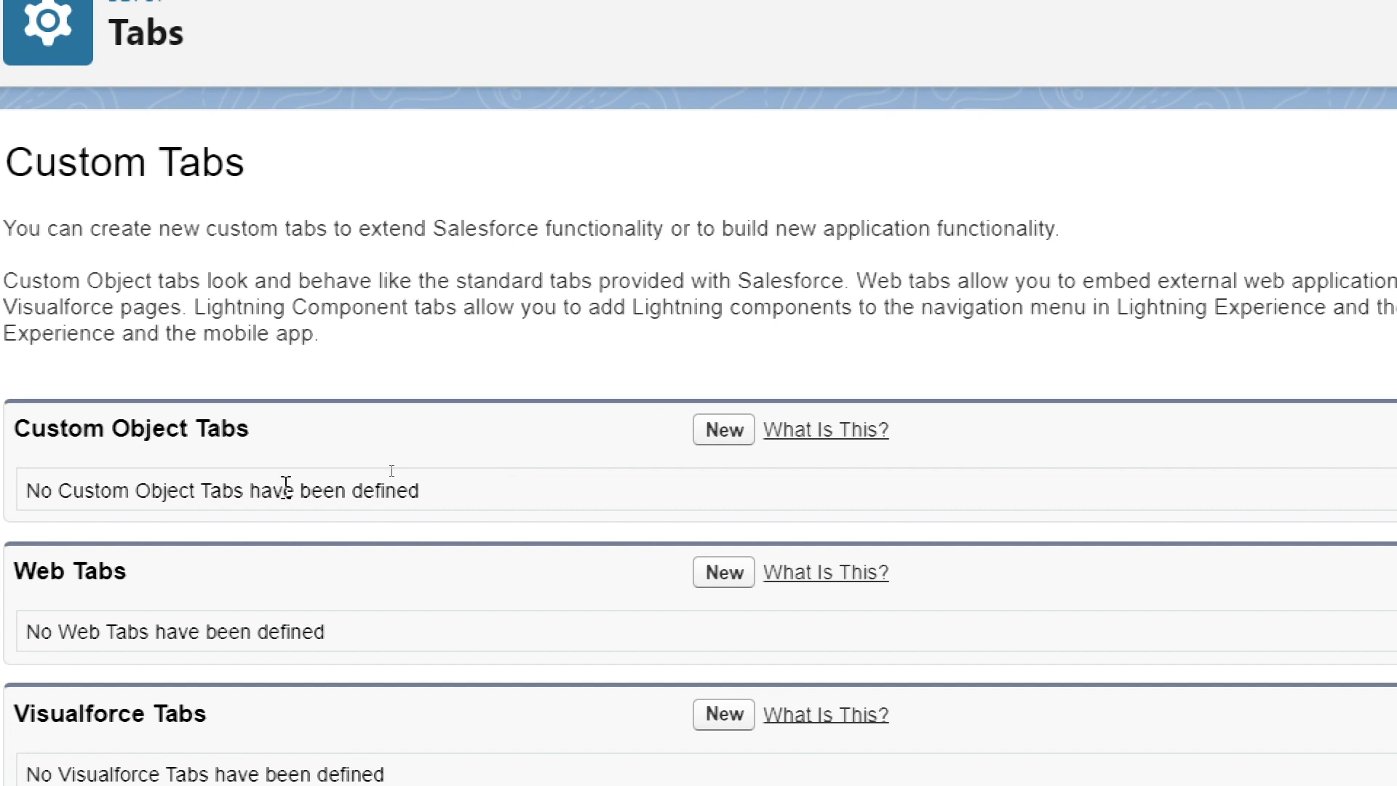
- Start a new custom object tab for the Media object with the Box tab style and continue to the profile settings
{"action": "left_click", "coordinate": [742, 433]}
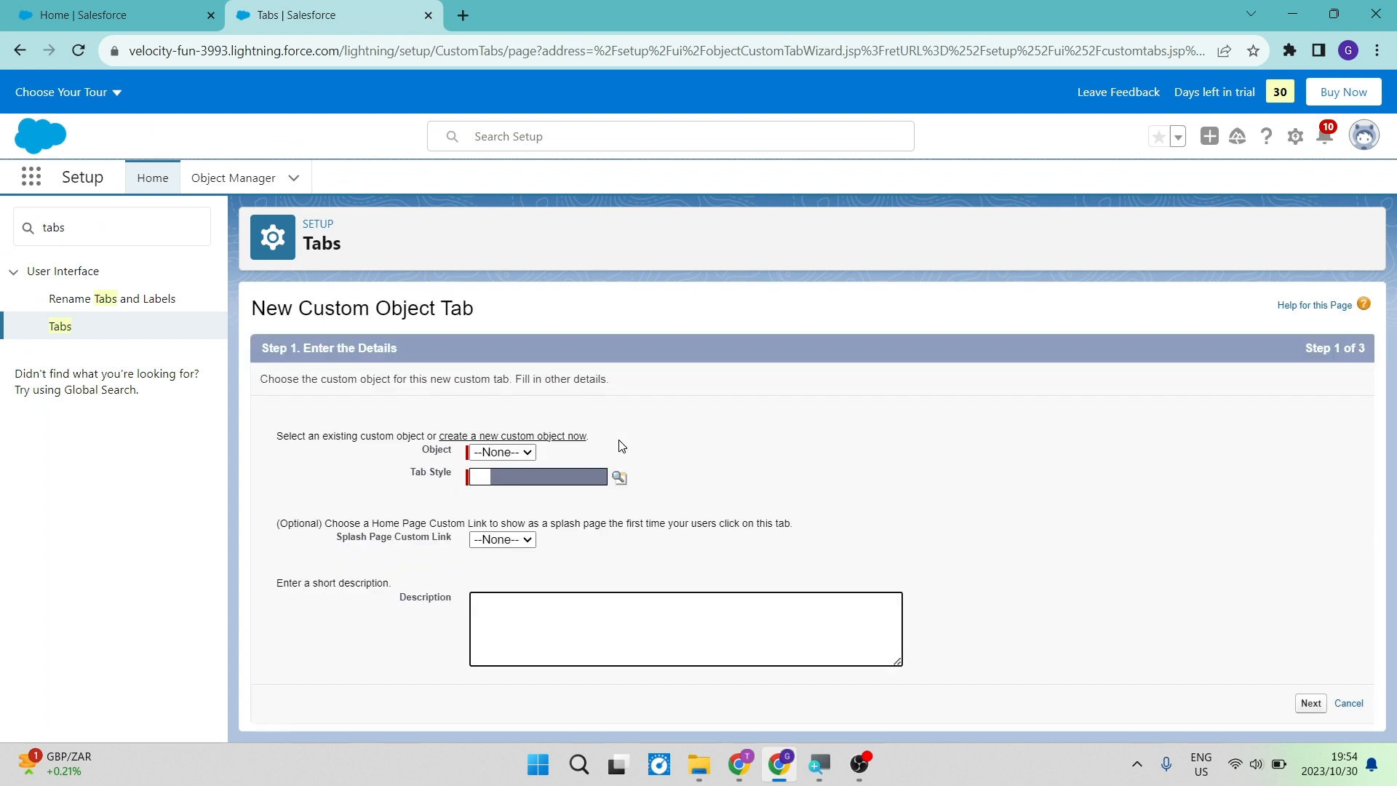
{"action": "left_click", "coordinate": [513, 457]}
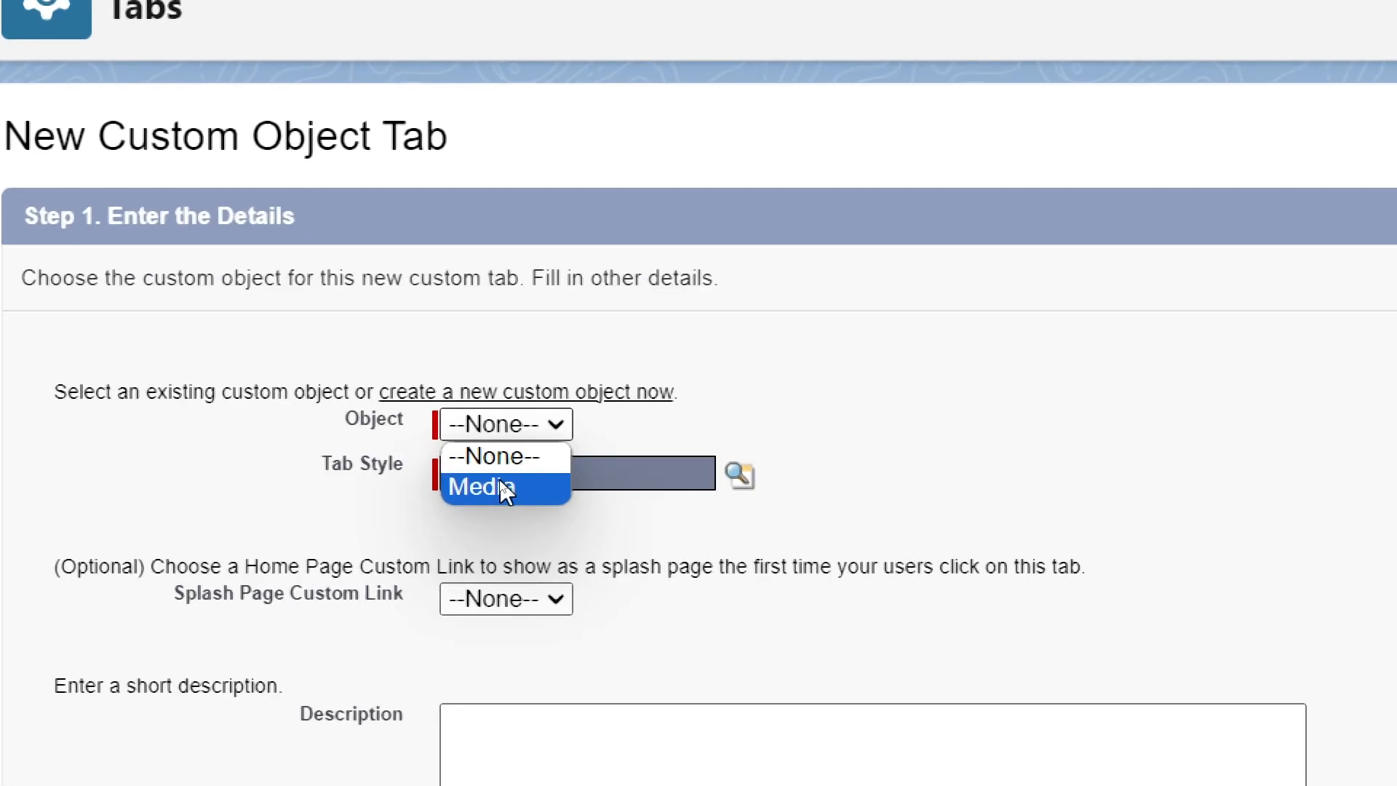
{"action": "left_click", "coordinate": [502, 484]}
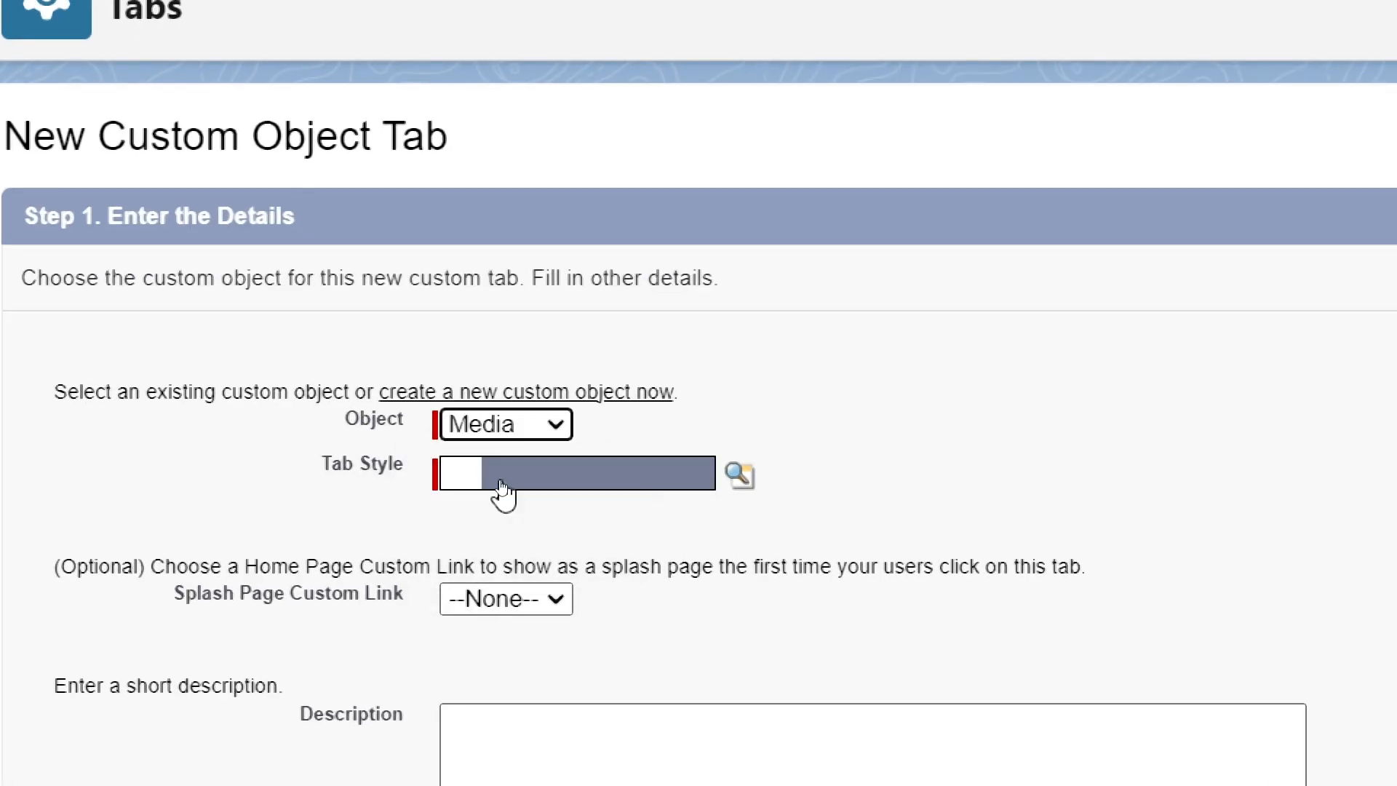
{"action": "left_click", "coordinate": [502, 486]}
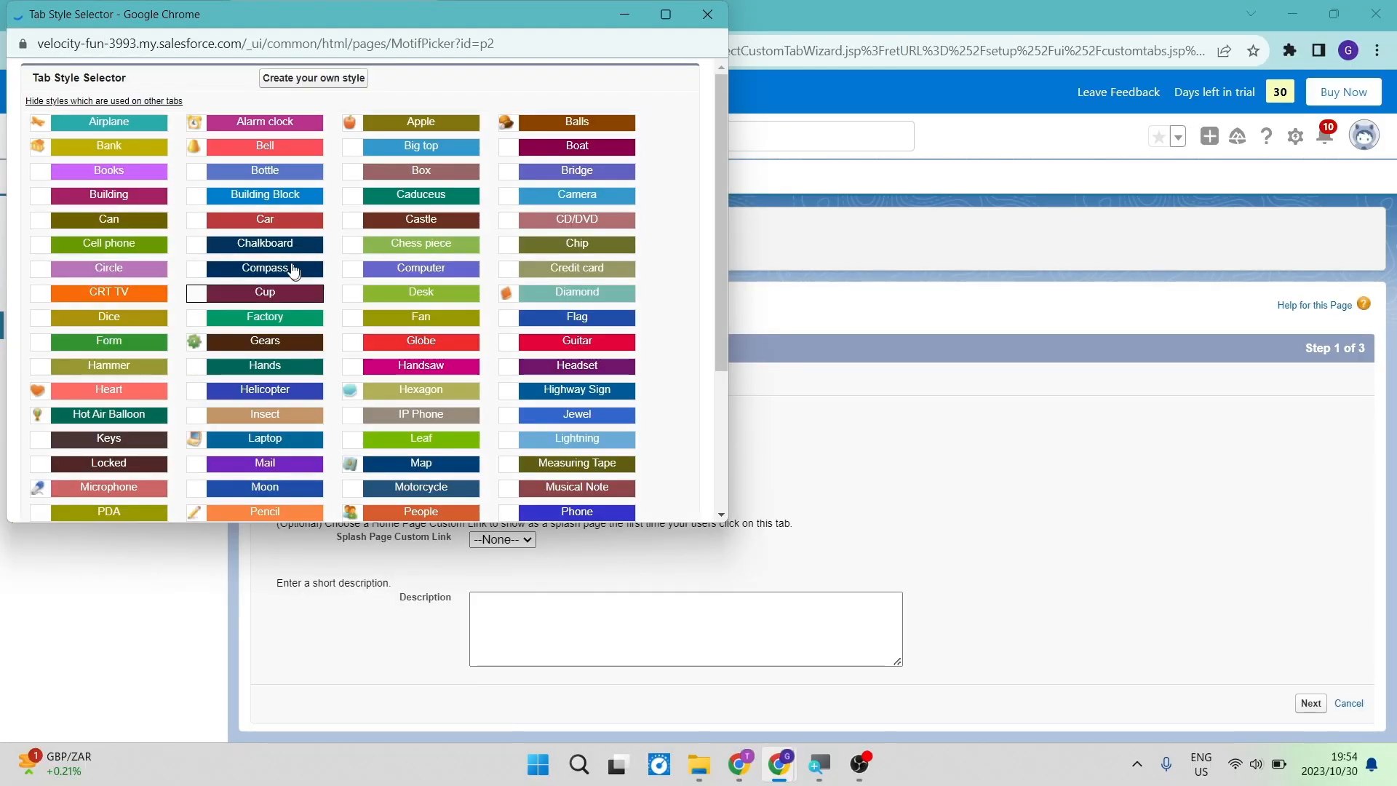
{"action": "left_click", "coordinate": [411, 178]}
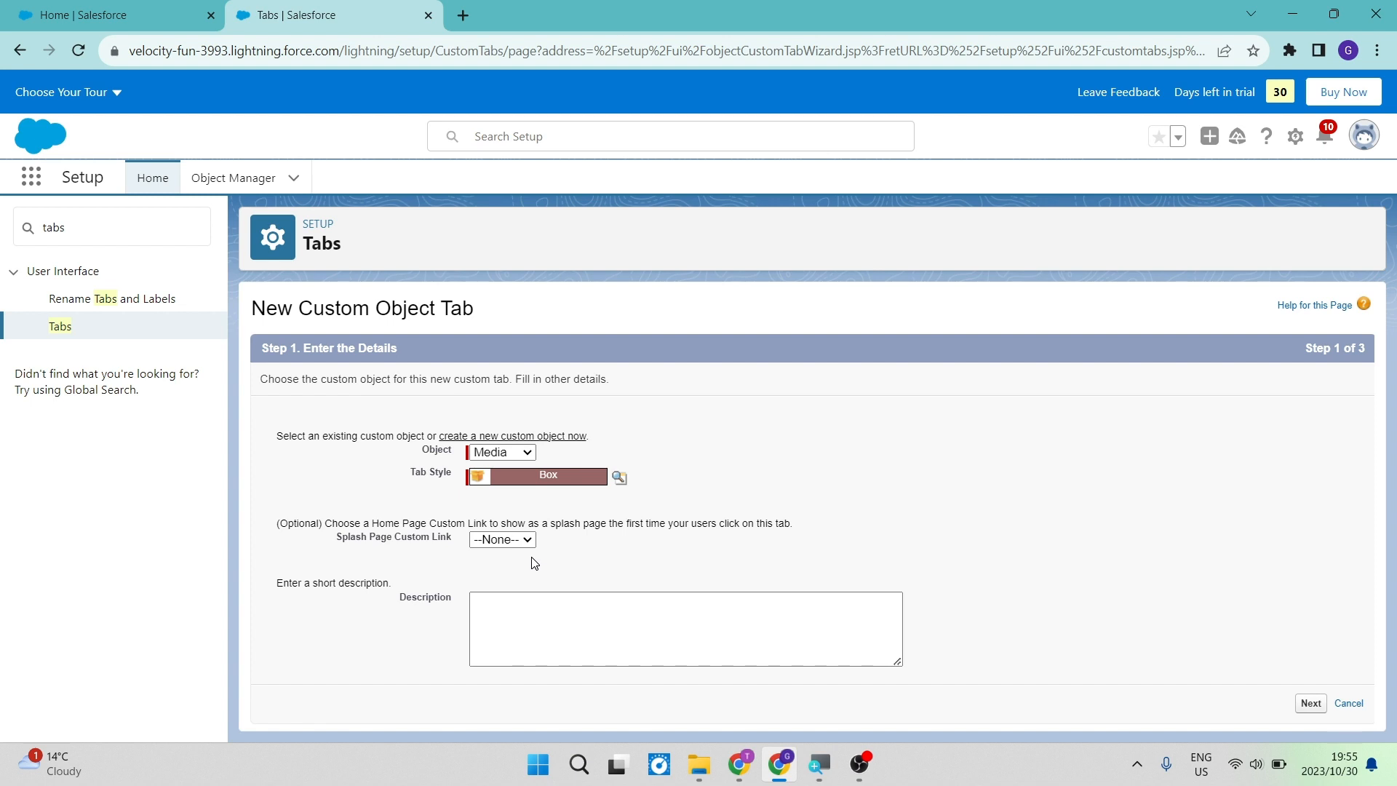
{"action": "left_click", "coordinate": [536, 602]}
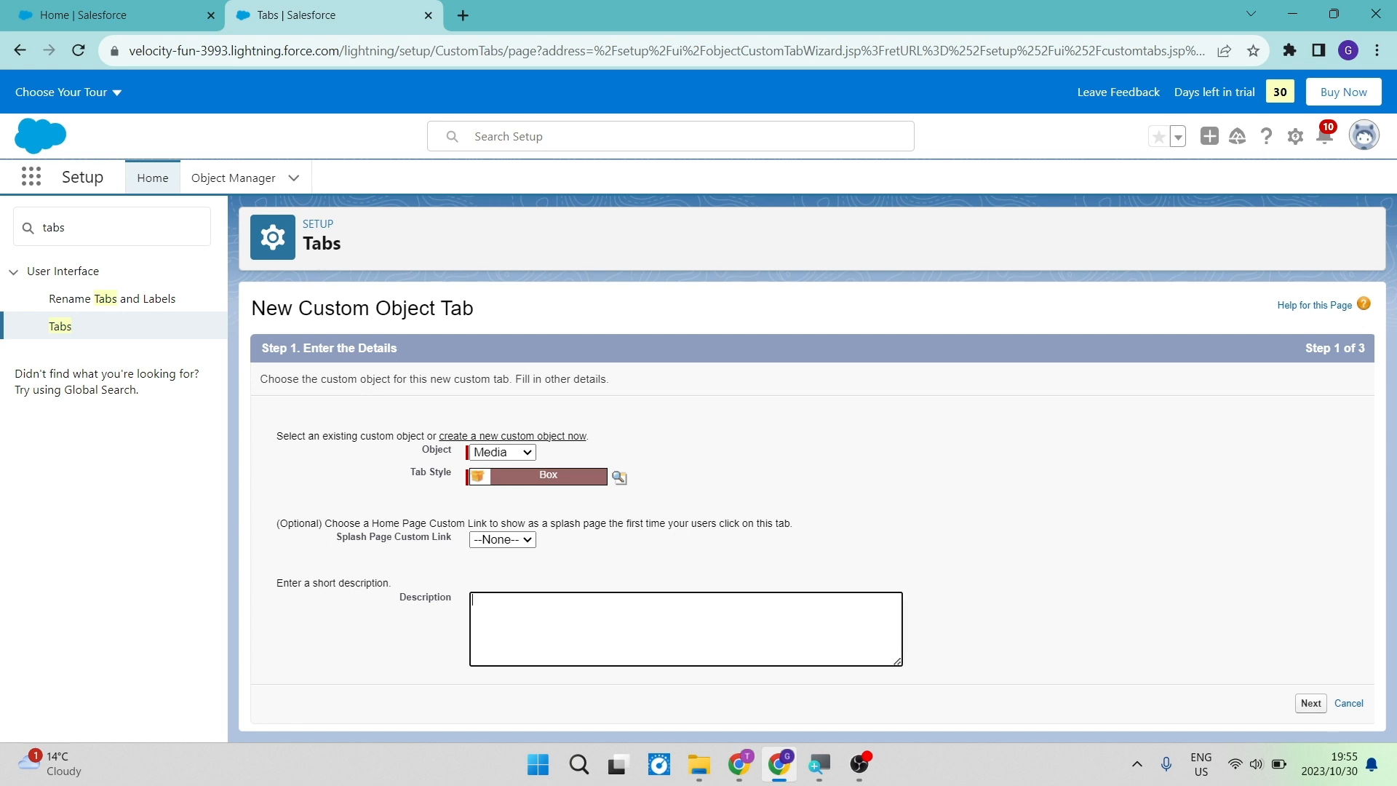
{"action": "left_click", "coordinate": [659, 548]}
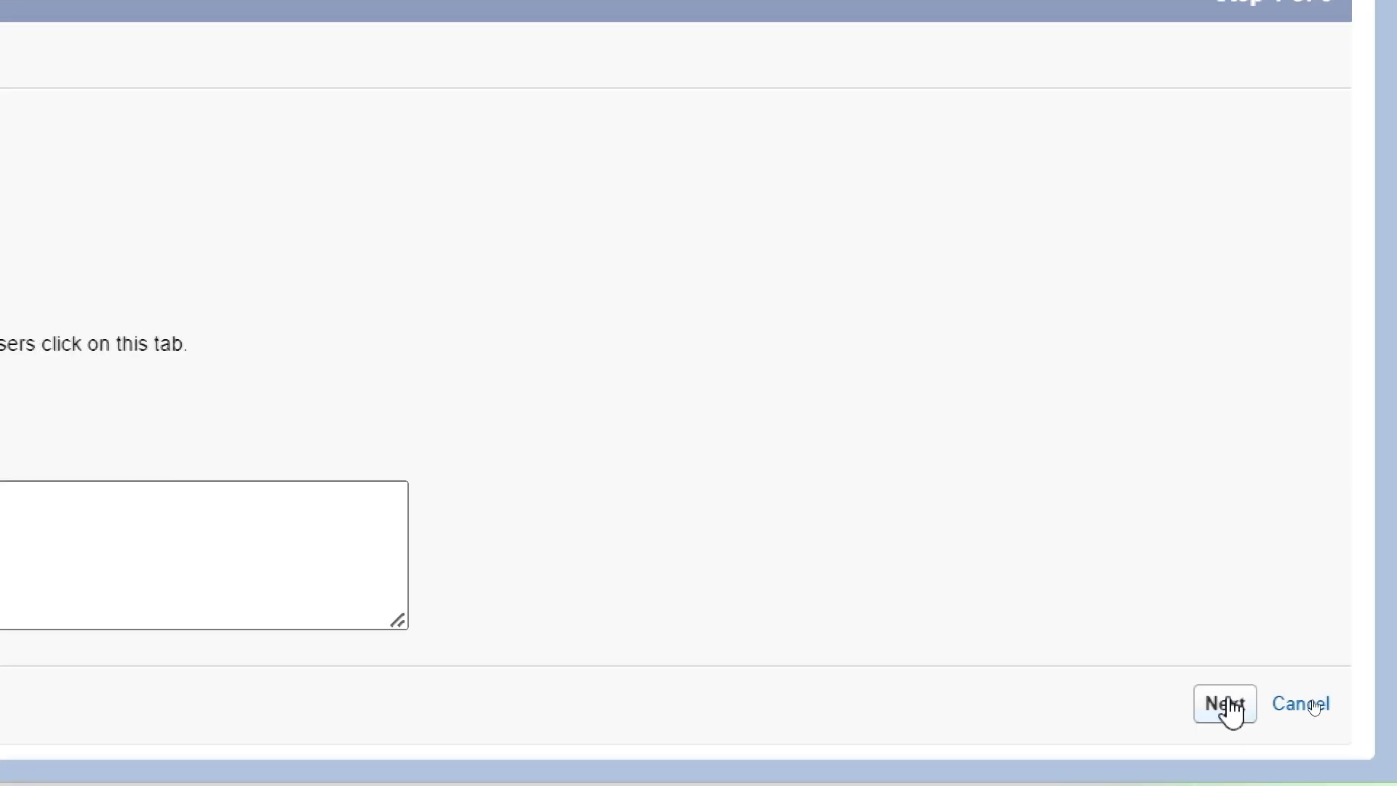
{"action": "left_click", "coordinate": [1230, 707]}
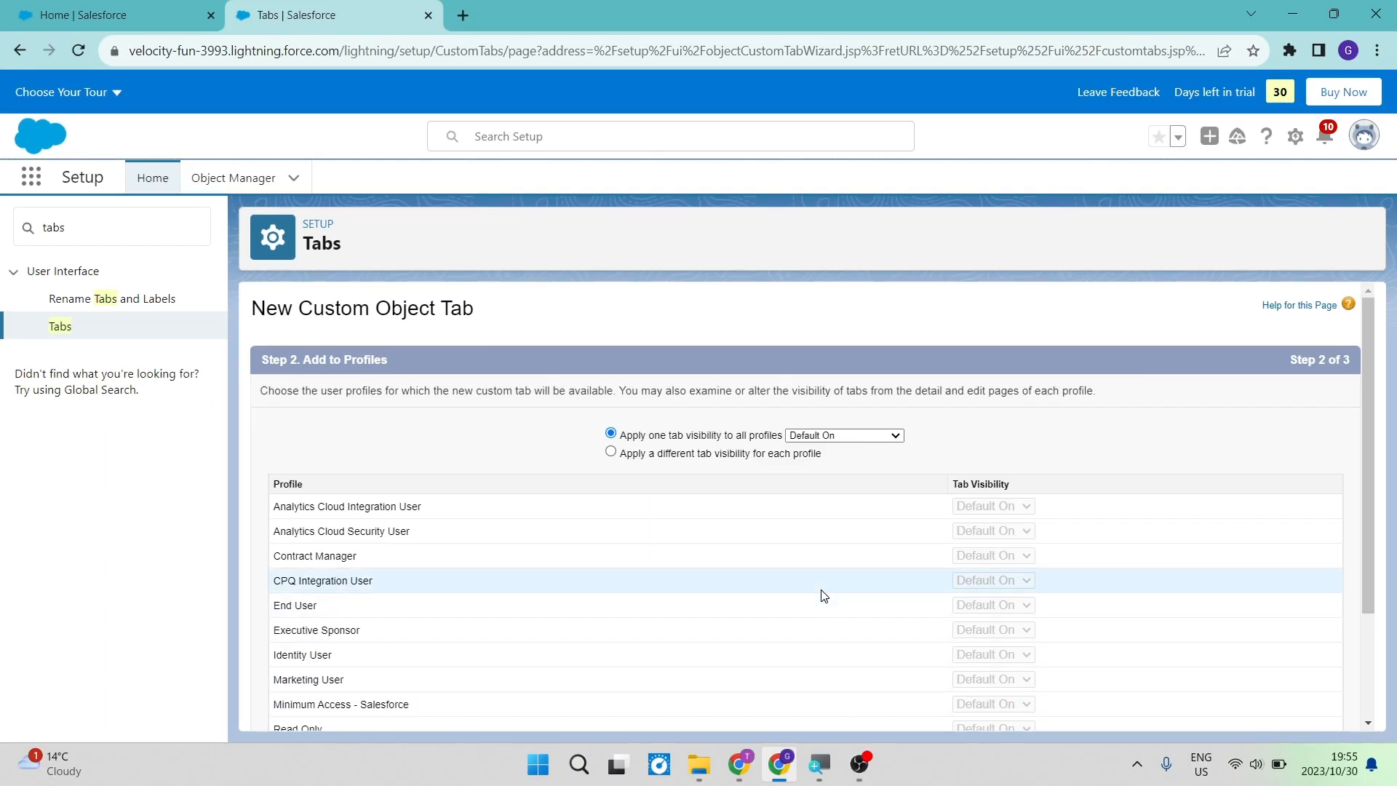
- Try a different tab visibility for each profile, check the Marketing User options and return to one visibility for all profiles
{"action": "scroll", "coordinate": [823, 595], "scroll_direction": "down", "scroll_amount": 3}
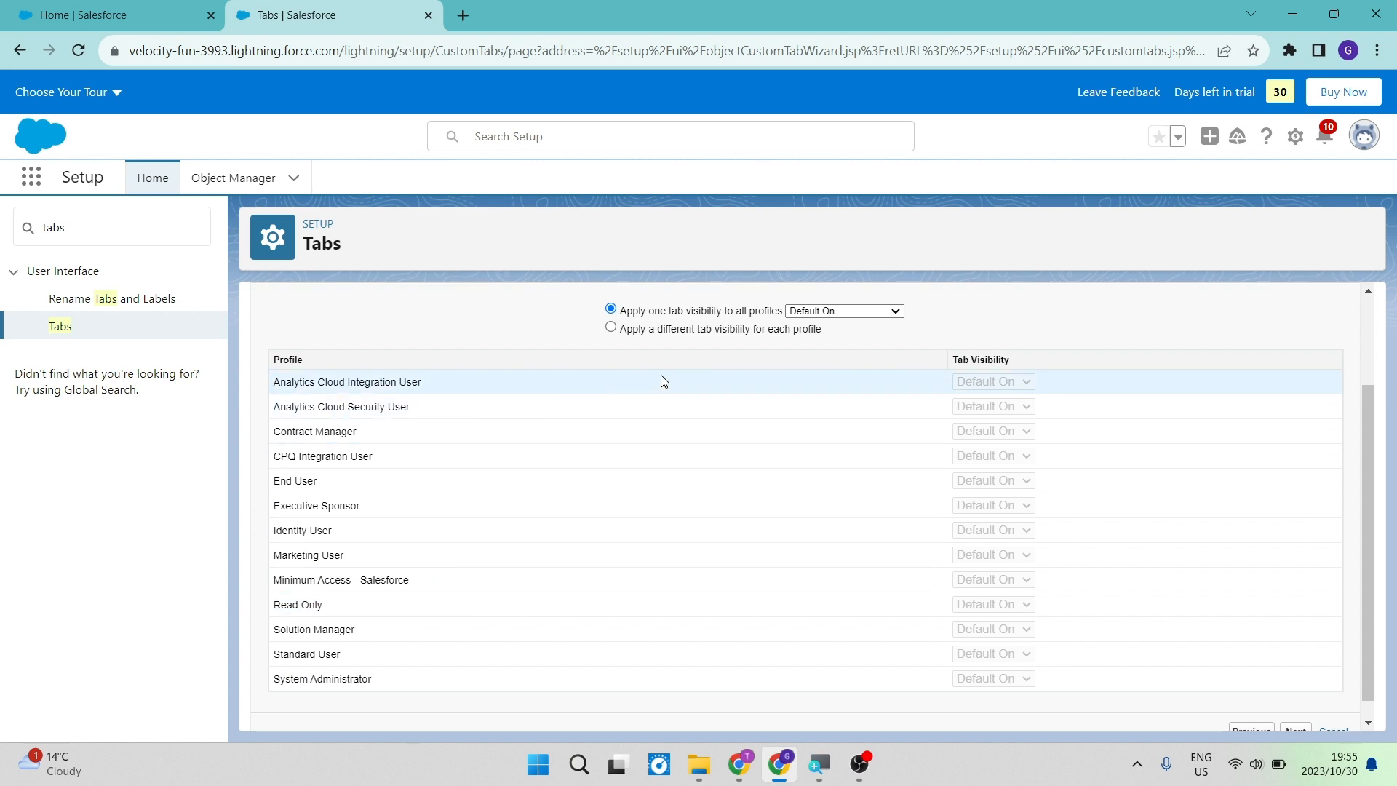
{"action": "left_click", "coordinate": [611, 327]}
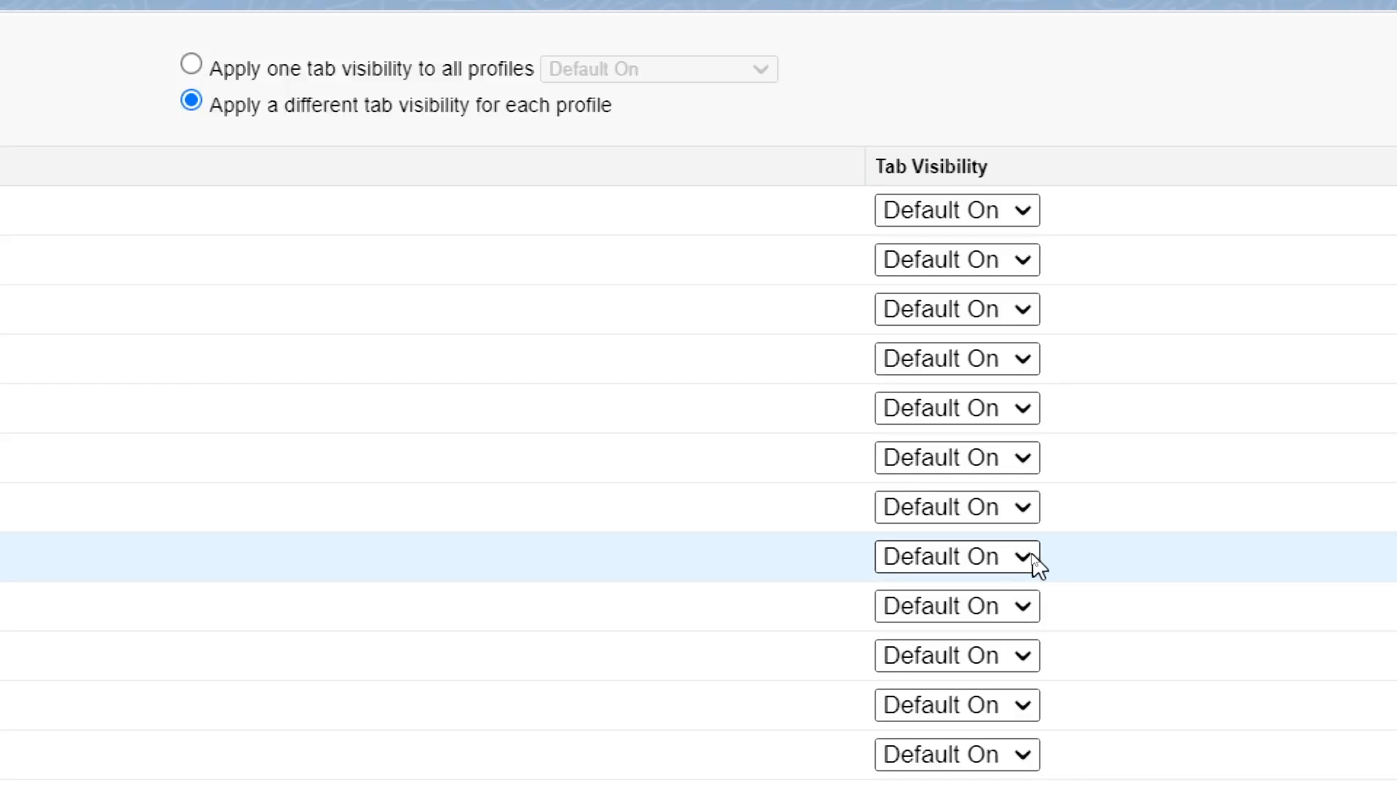
{"action": "left_click", "coordinate": [1033, 556]}
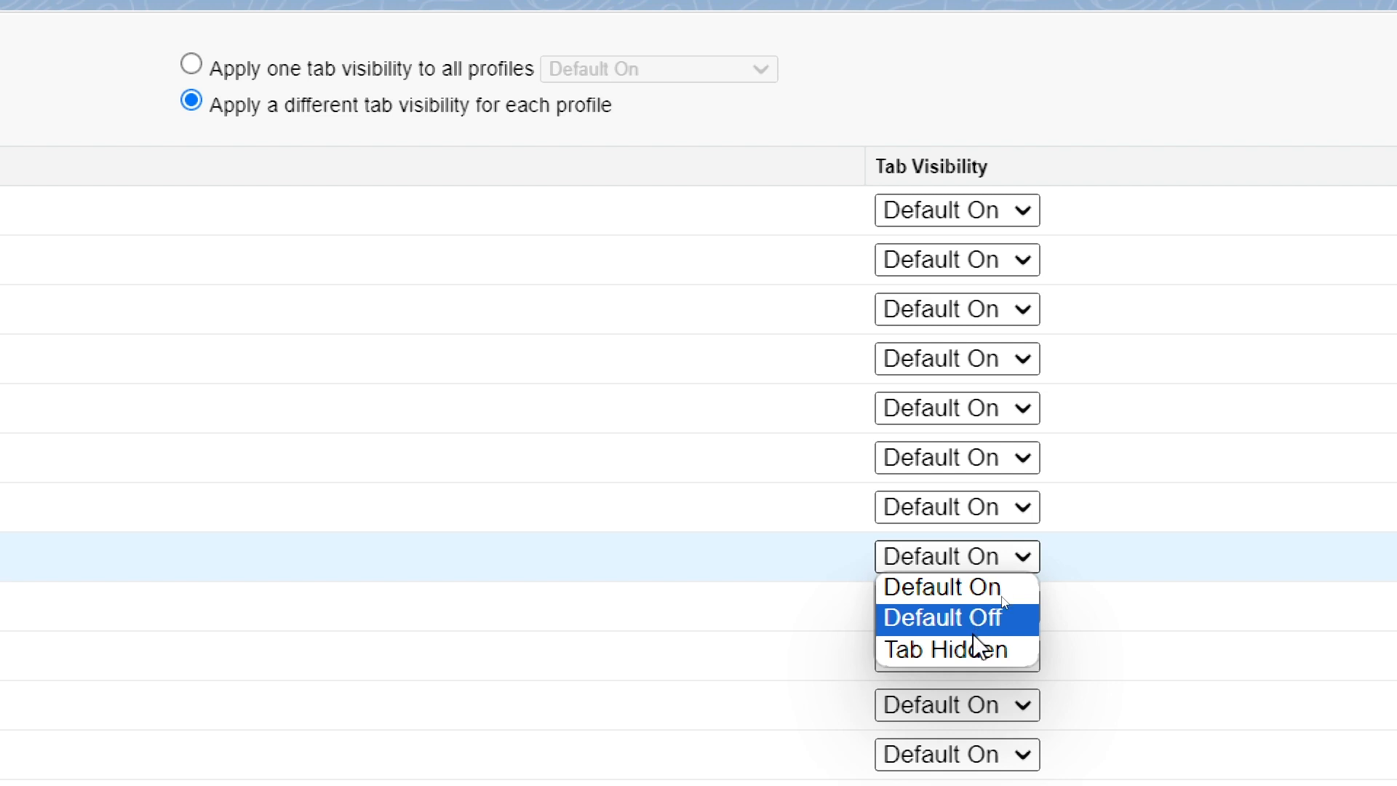
{"action": "left_click", "coordinate": [968, 587]}
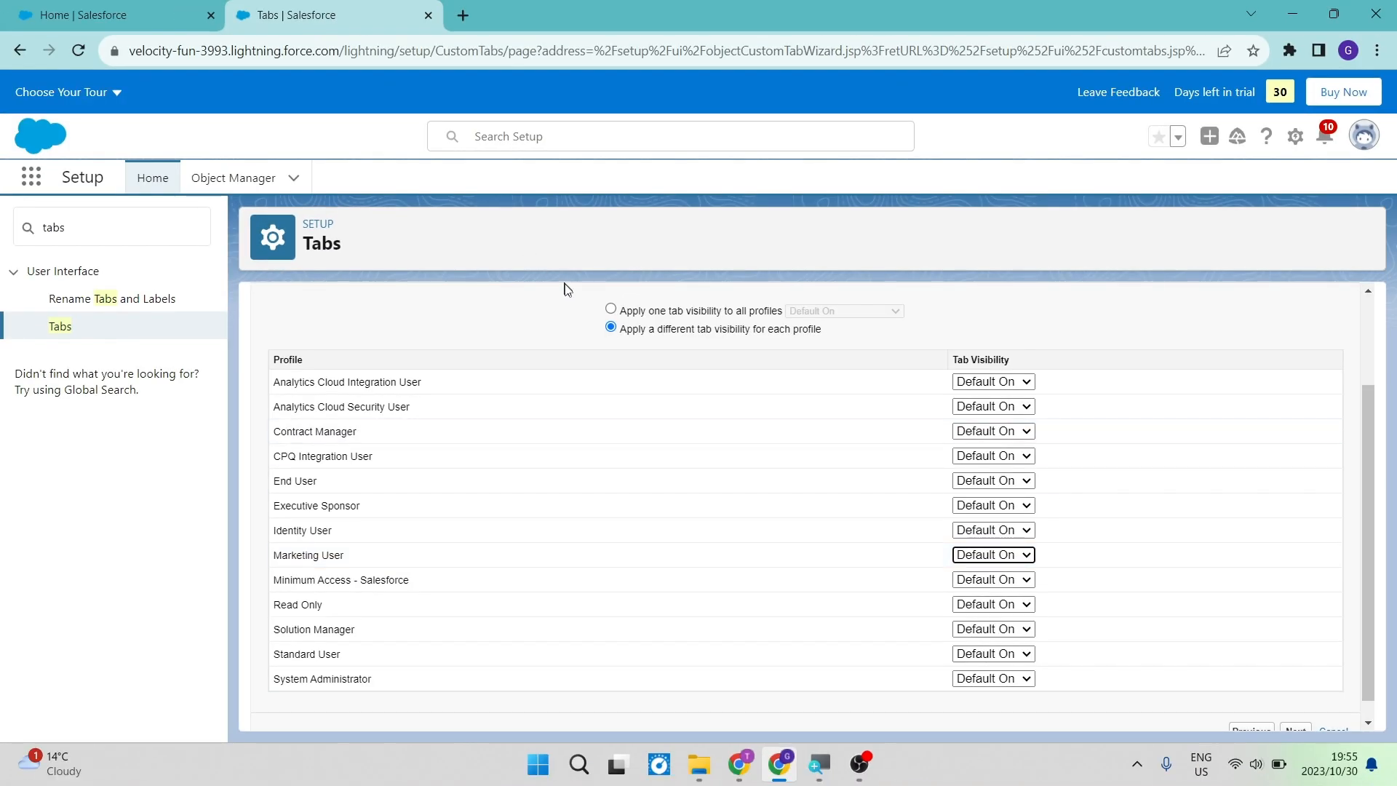
{"action": "left_click", "coordinate": [611, 311]}
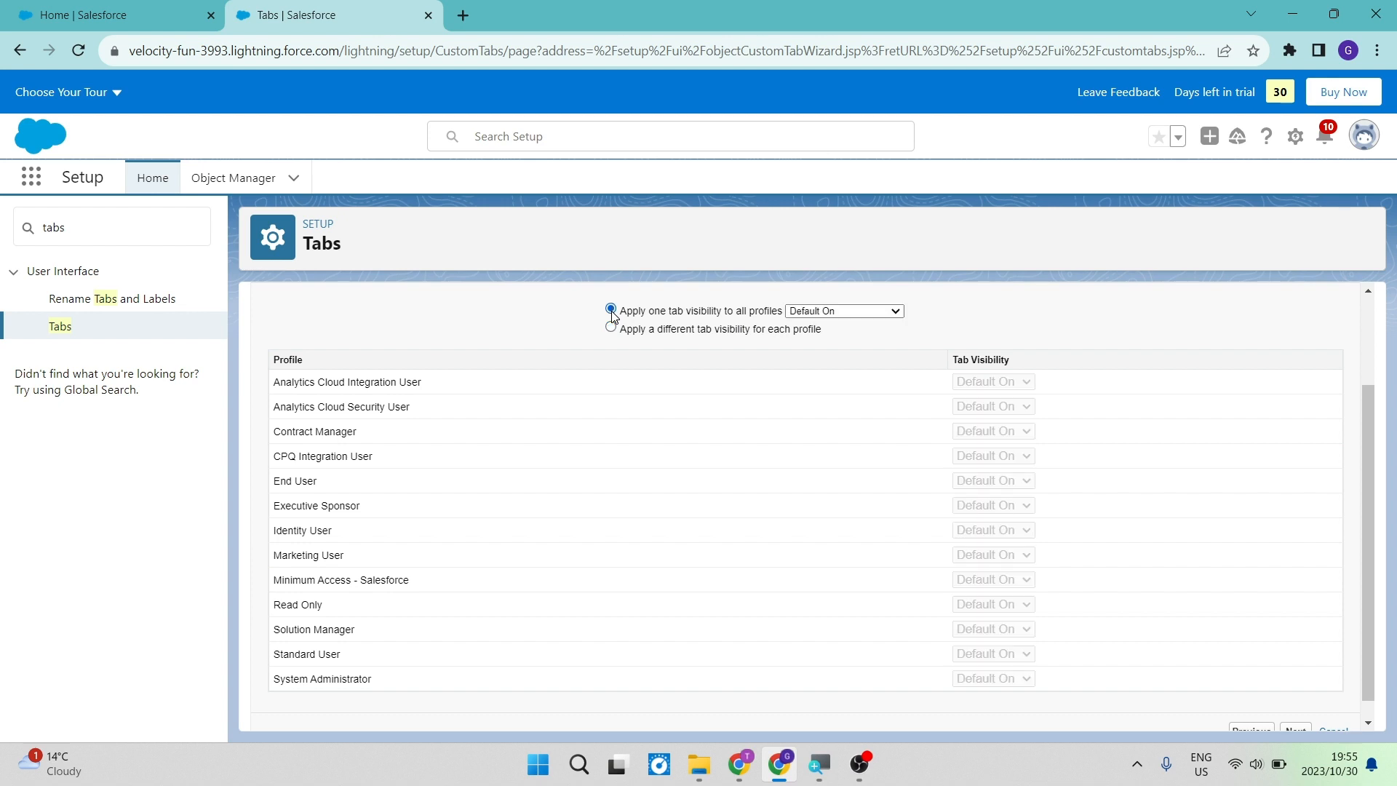
- Accept Default On visibility for all profiles, keep the tab included in every custom app and save it
{"action": "scroll", "coordinate": [1019, 652], "scroll_direction": "down", "scroll_amount": 1}
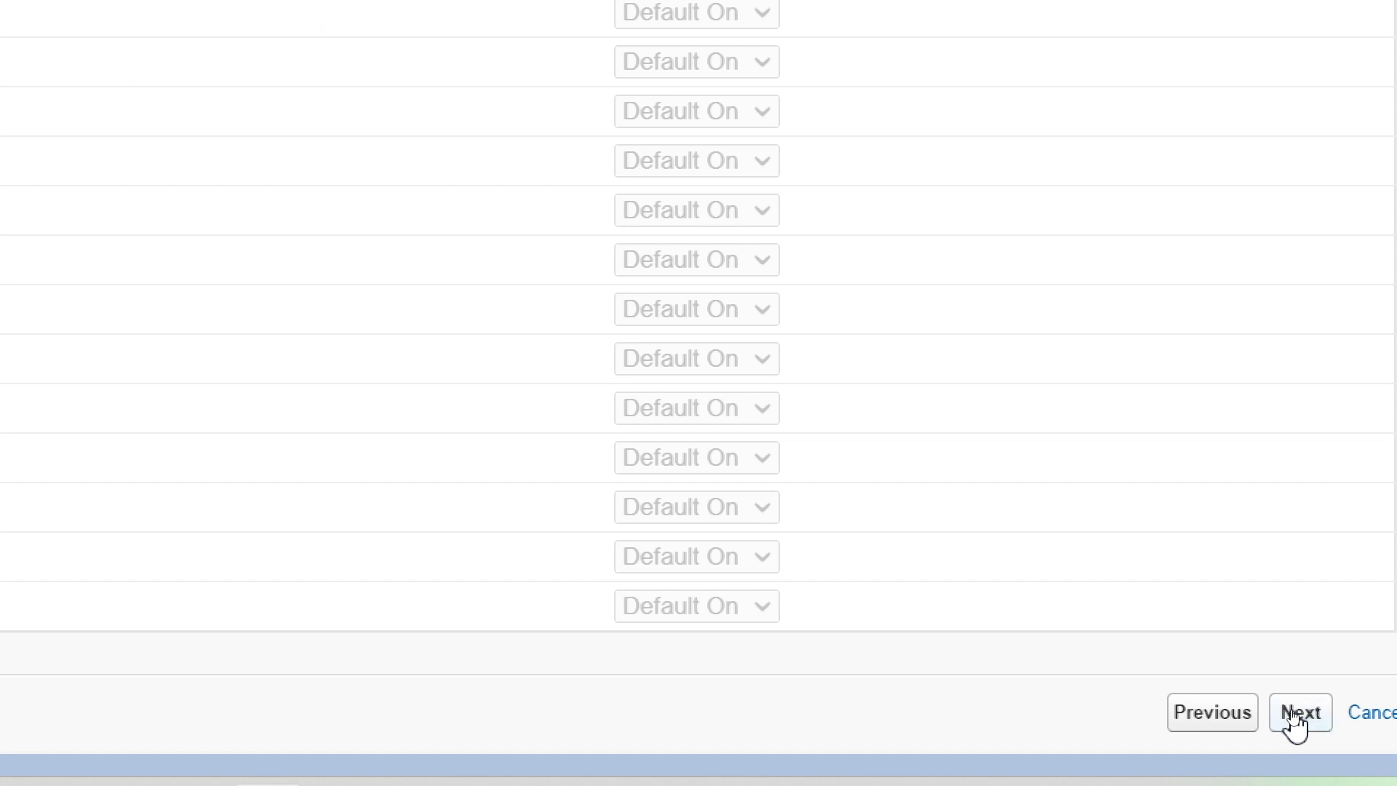
{"action": "left_click", "coordinate": [1296, 716]}
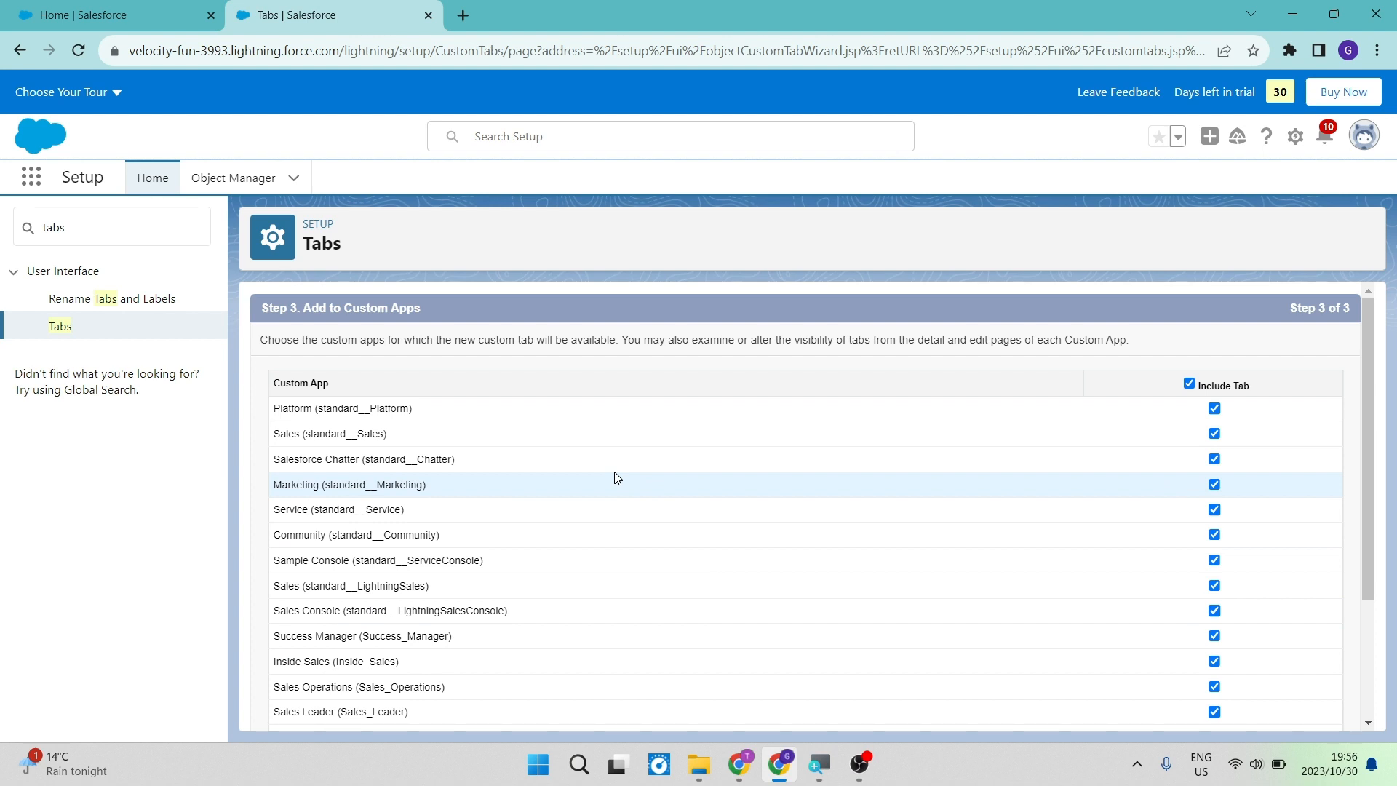
{"action": "scroll", "coordinate": [617, 478], "scroll_direction": "down", "scroll_amount": 2}
{"action": "scroll", "coordinate": [617, 478], "scroll_direction": "up", "scroll_amount": 2}
{"action": "scroll", "coordinate": [617, 479], "scroll_direction": "down", "scroll_amount": 3}
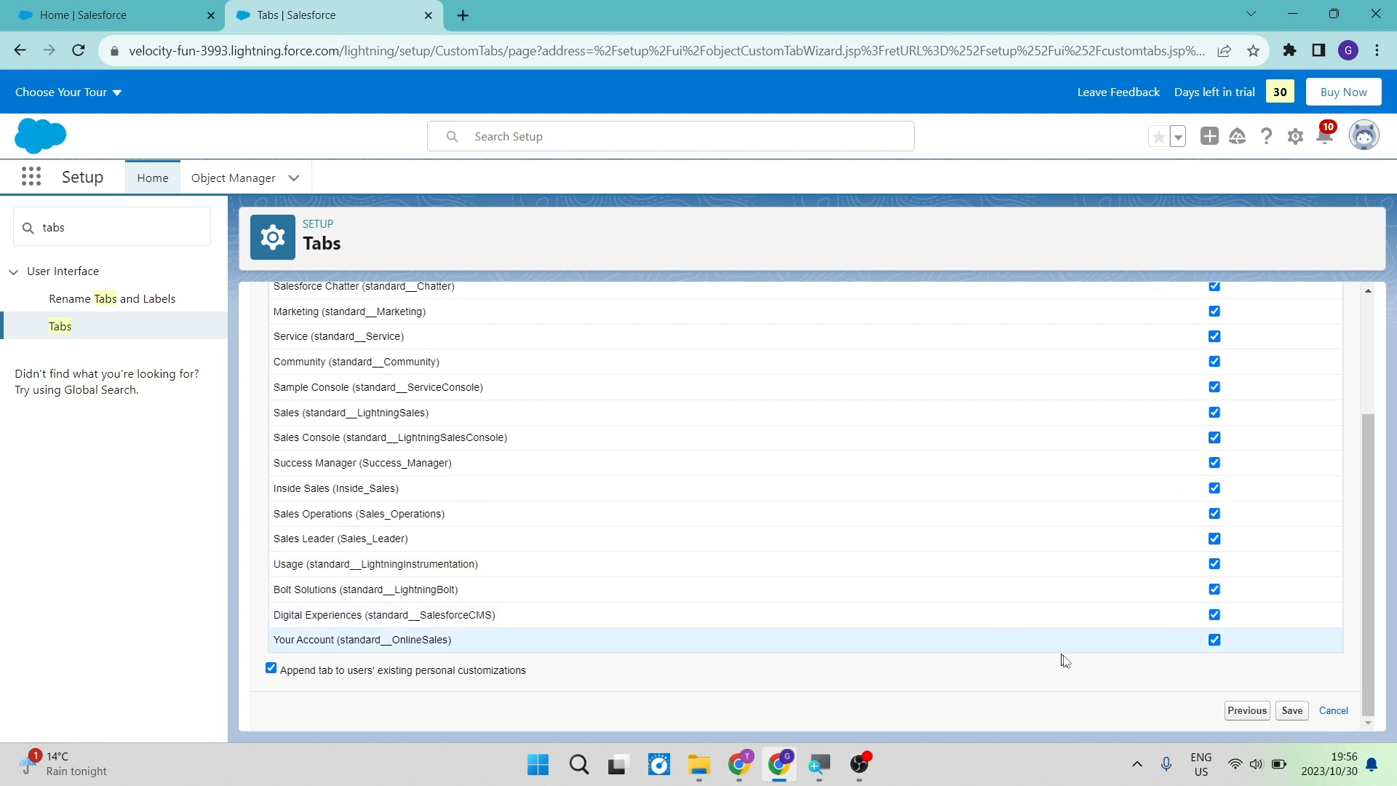
{"action": "left_click", "coordinate": [1293, 716]}
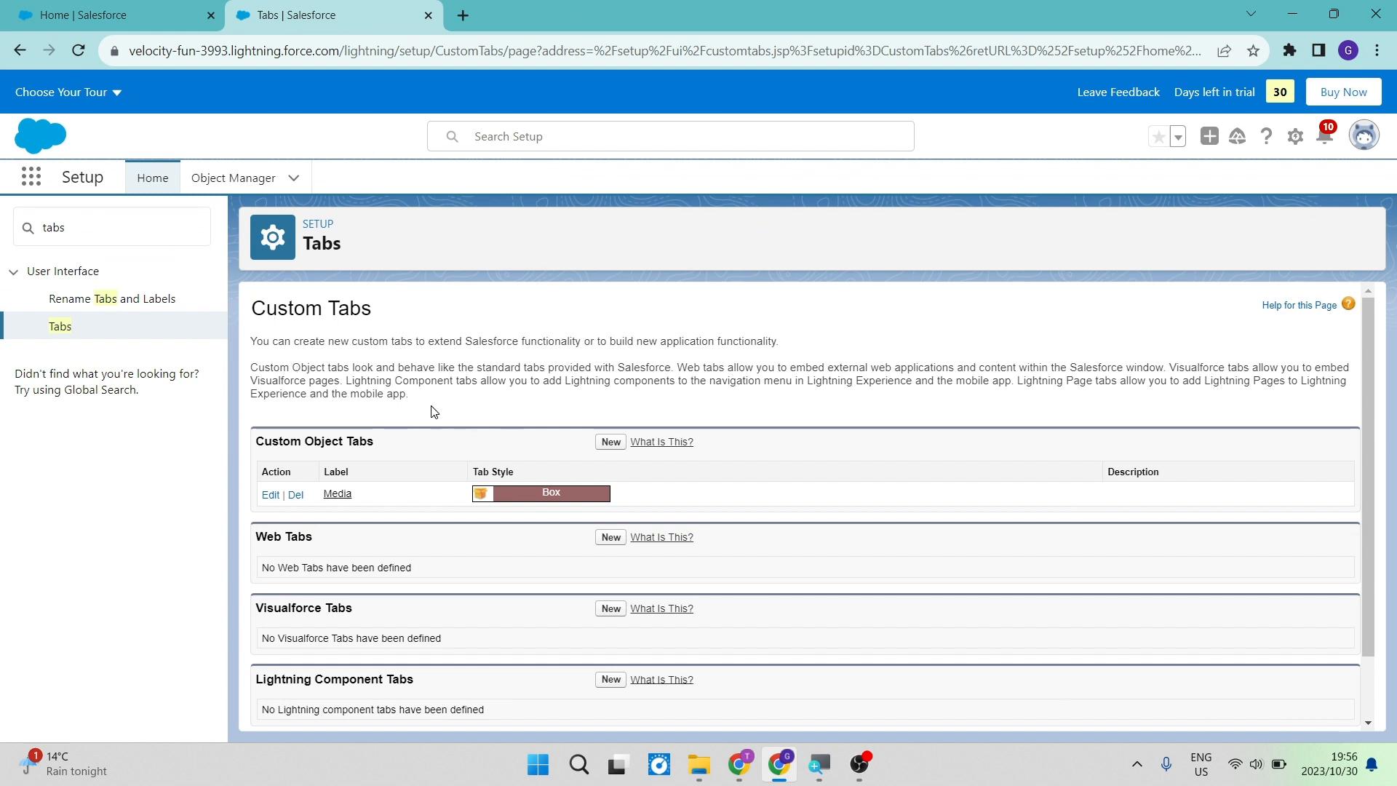
- Reload the Sales home page and open the new Media tab
{"action": "left_click", "coordinate": [104, 13]}
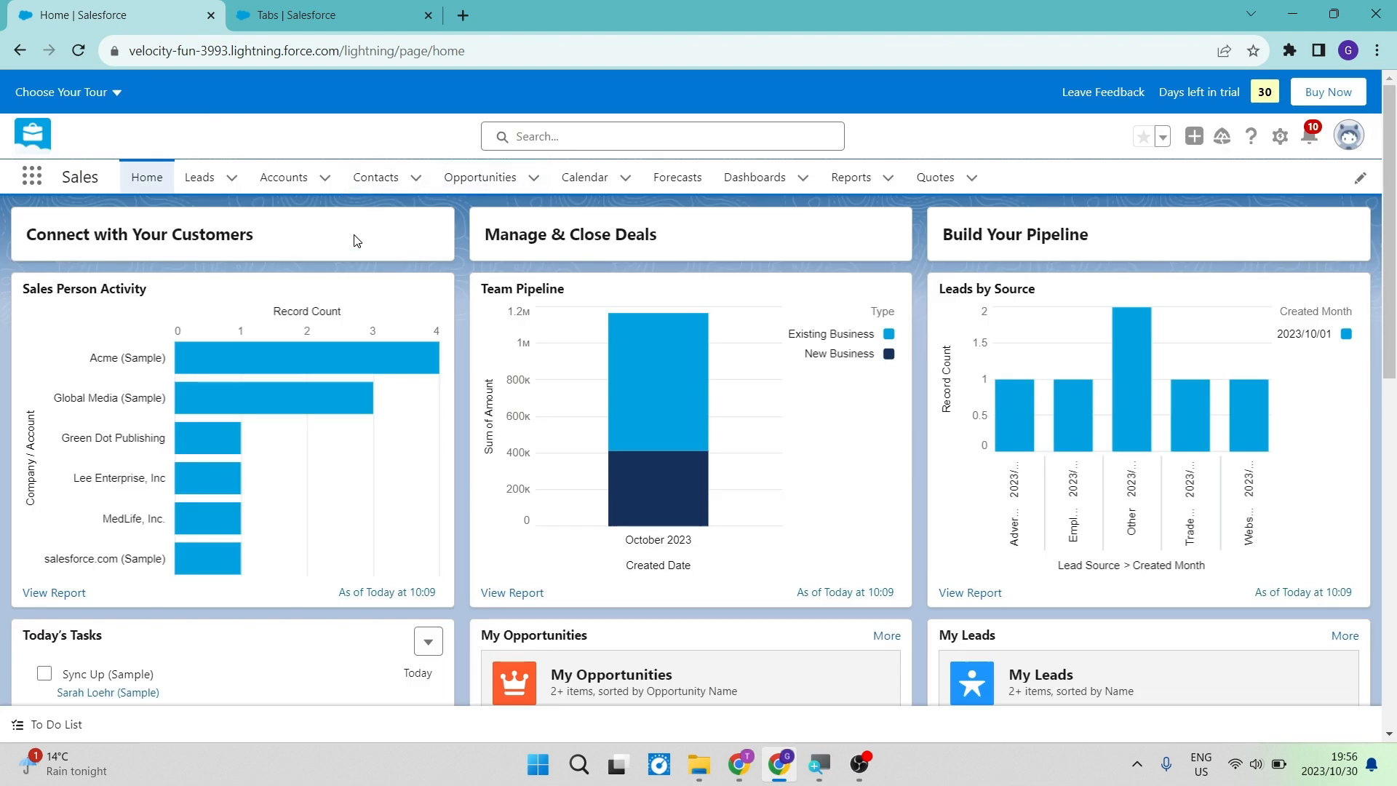
{"action": "left_click", "coordinate": [77, 51]}
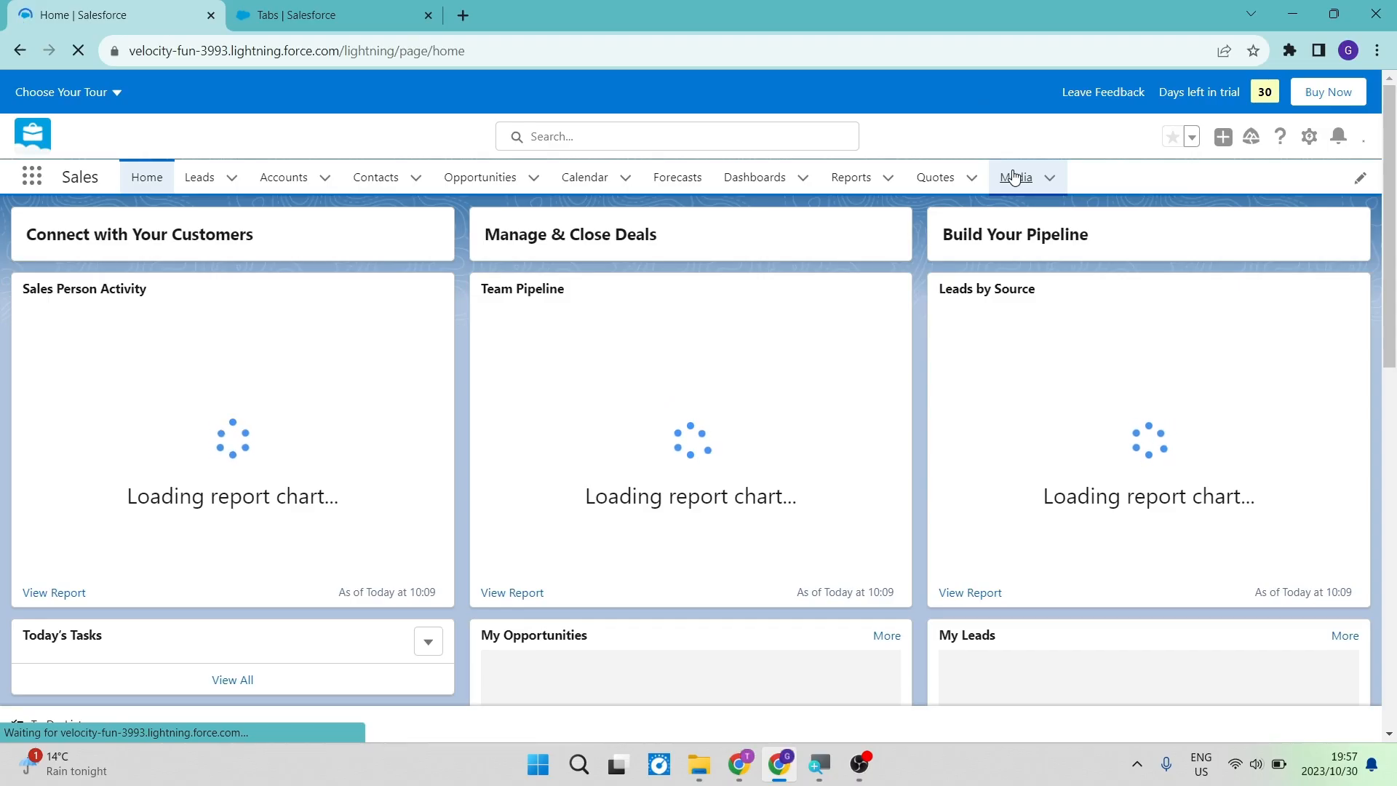
{"action": "left_click", "coordinate": [1014, 177]}
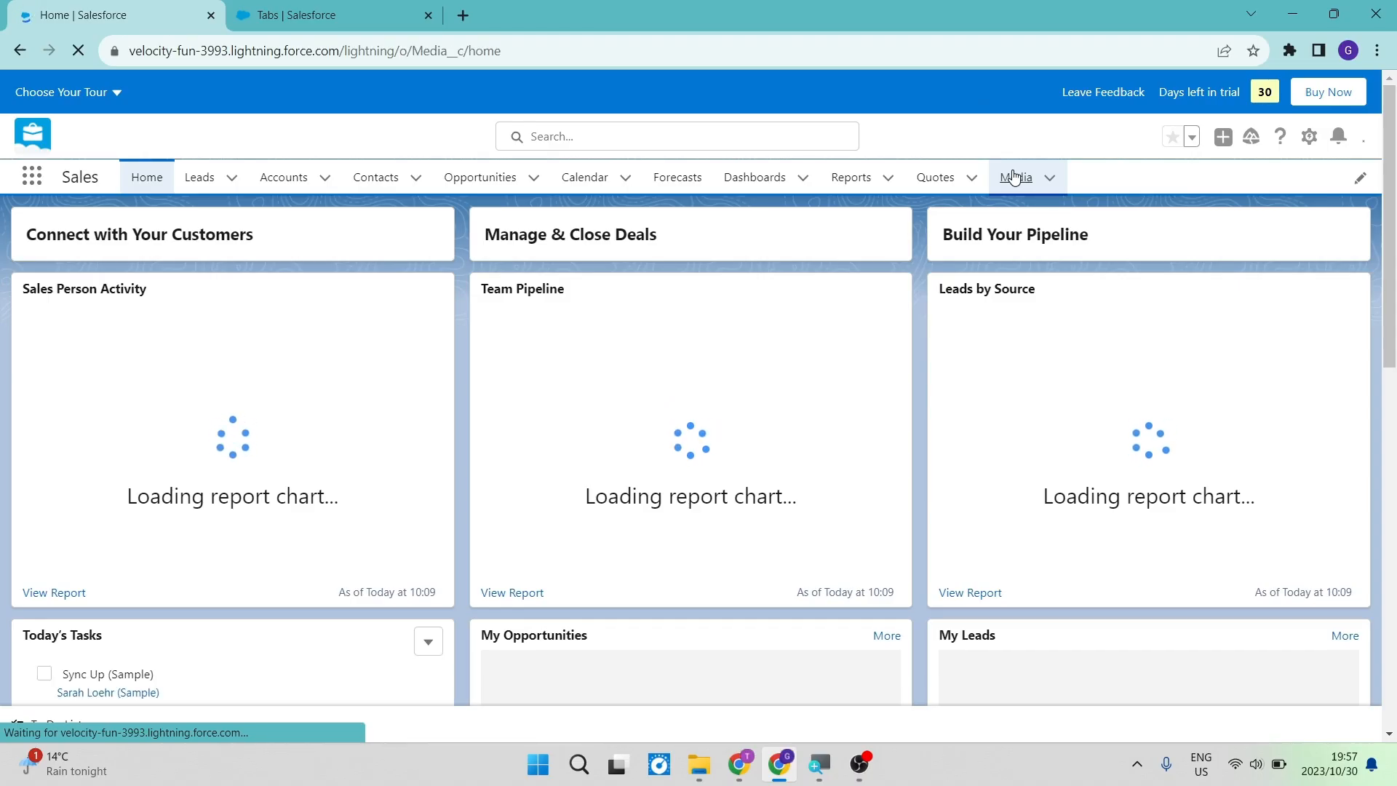